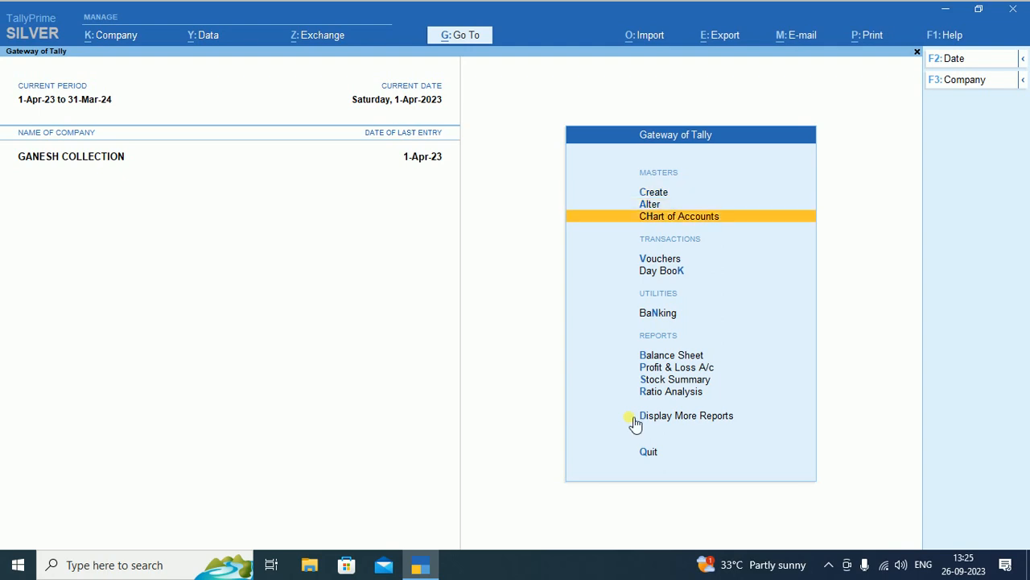
Start a purchase voucher with supplier invoice number 100 dated 1-Apr-23.
key("Return")
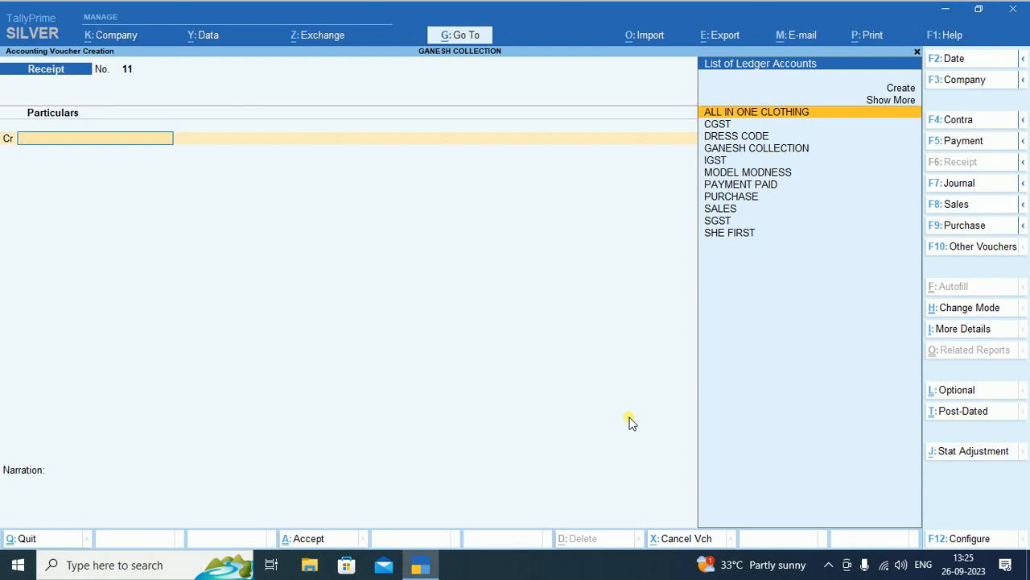
key("F9")
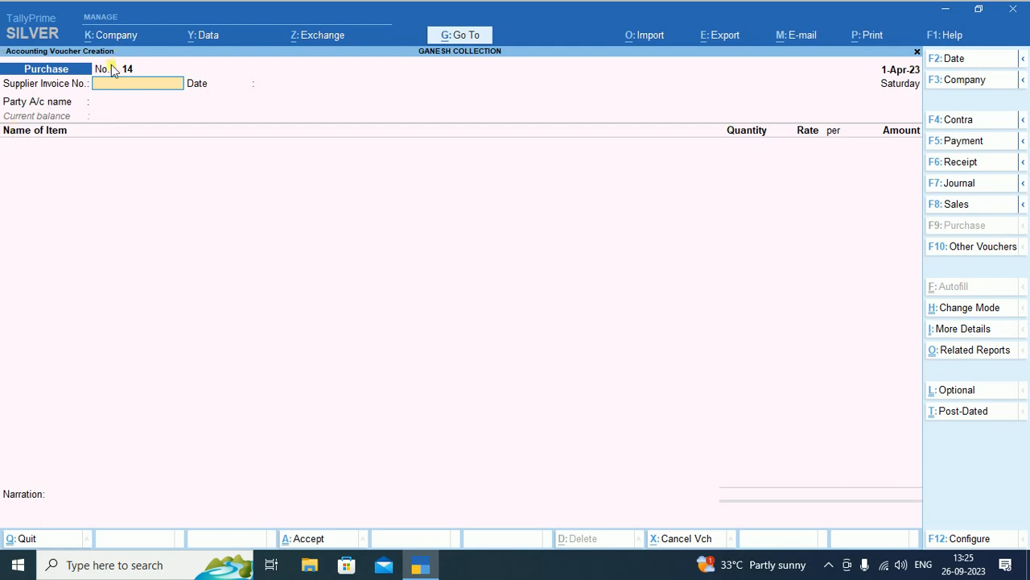
type("00")
key("Return")
key("Return")
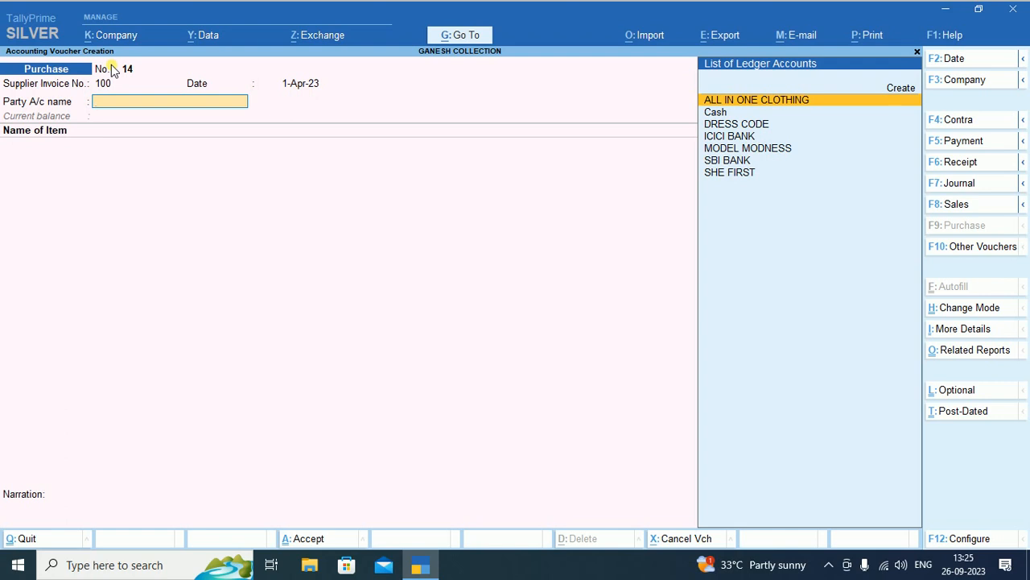
Choose DRESS CODE as the party account, leaving the receipt details blank and accepting its default party details.
key("Down")
key("Down")
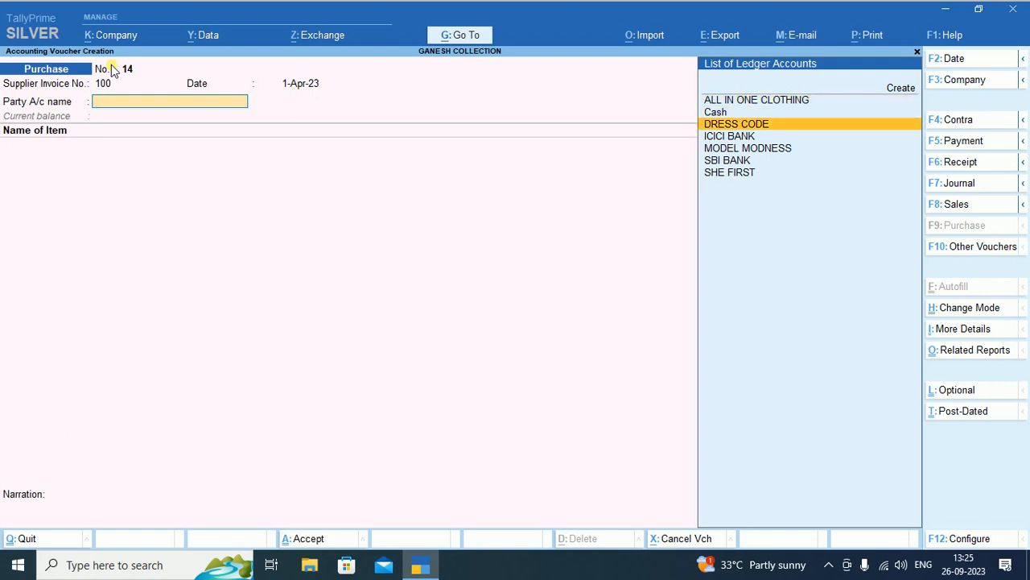
key("Return")
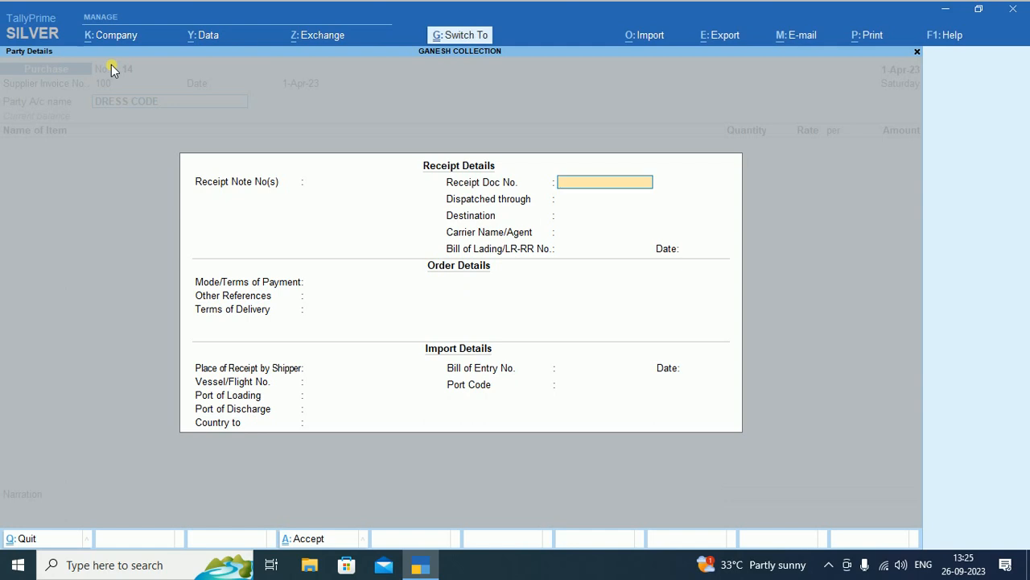
key("ctrl+a")
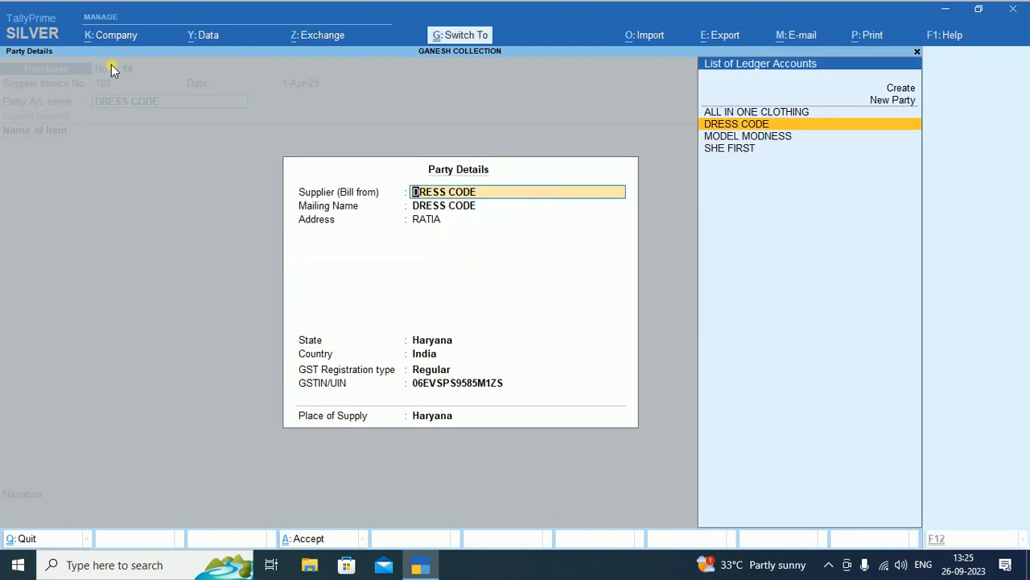
key("ctrl+a")
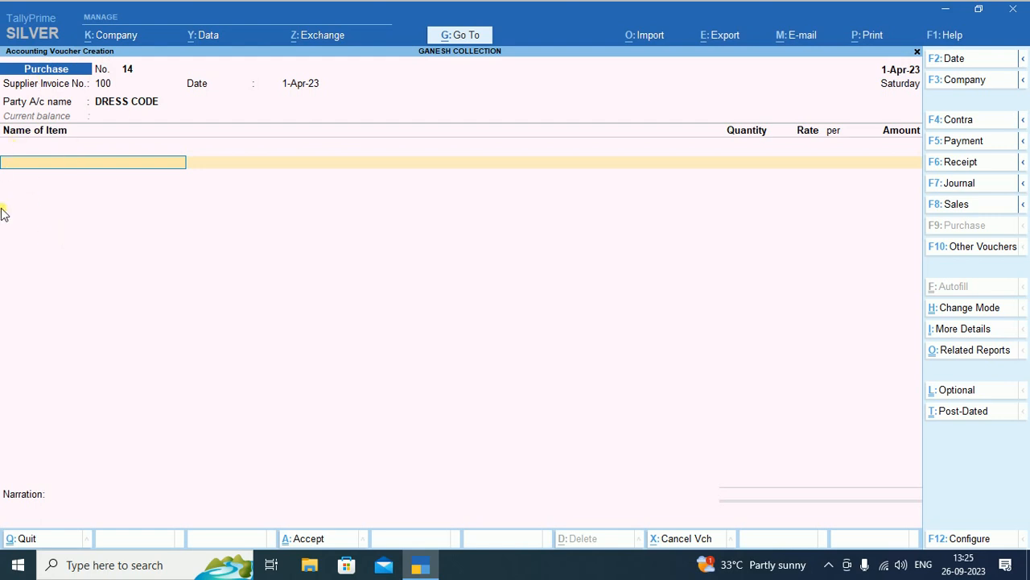
Add the LEGGING item with a quantity of 100 PCS at a rate of 200, allocated to the PURCHASE ledger.
type("L")
key("Return")
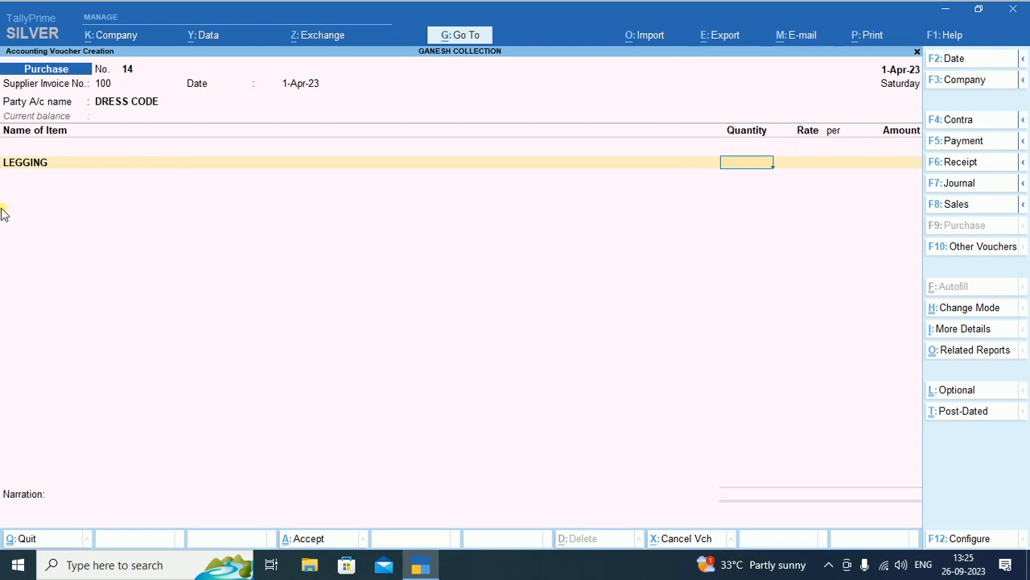
type("100")
key("Return")
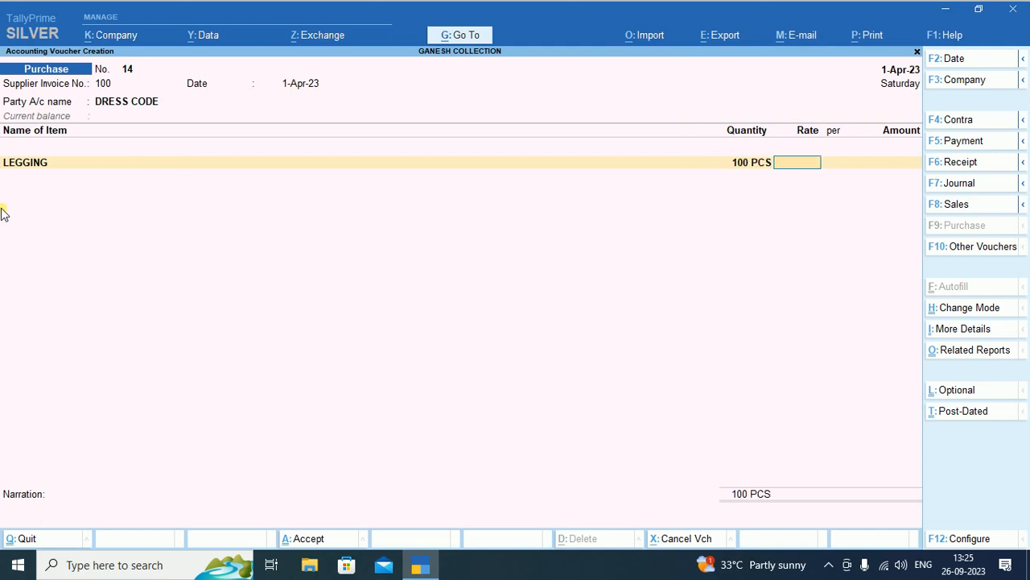
type("200")
key("Return")
key("Return")
key("Return")
key("Return")
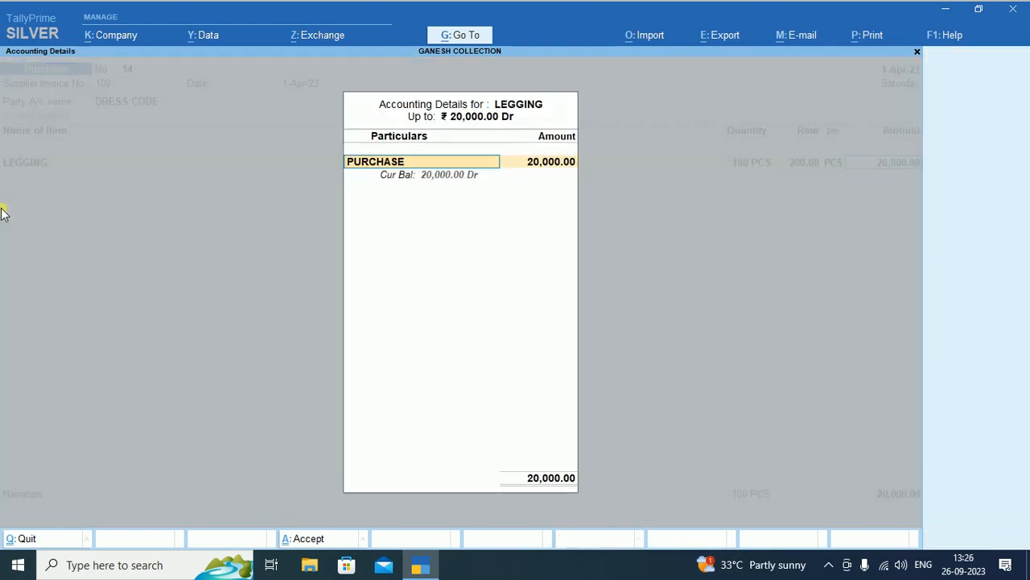
key("ctrl+a")
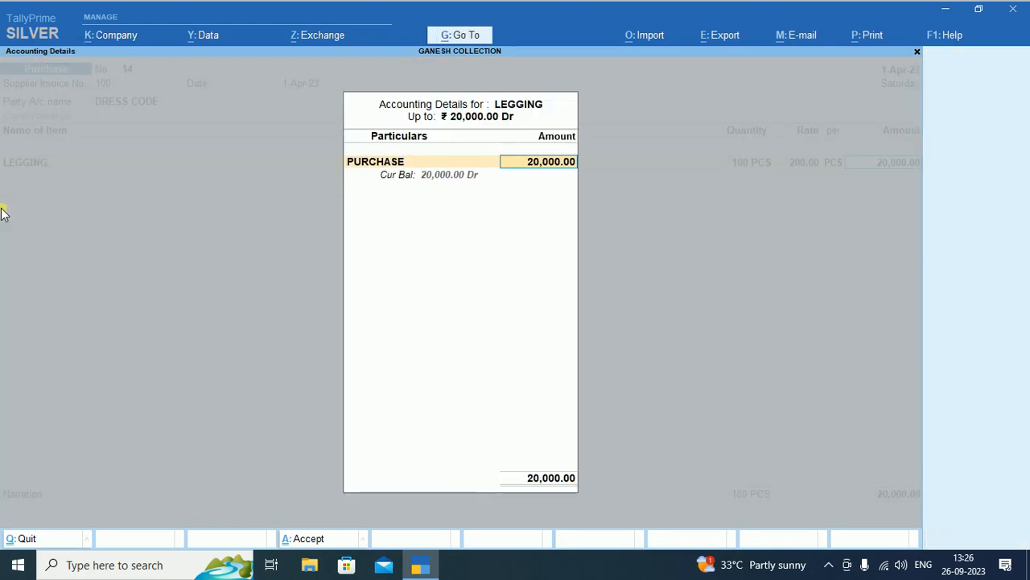
key("ctrl+a")
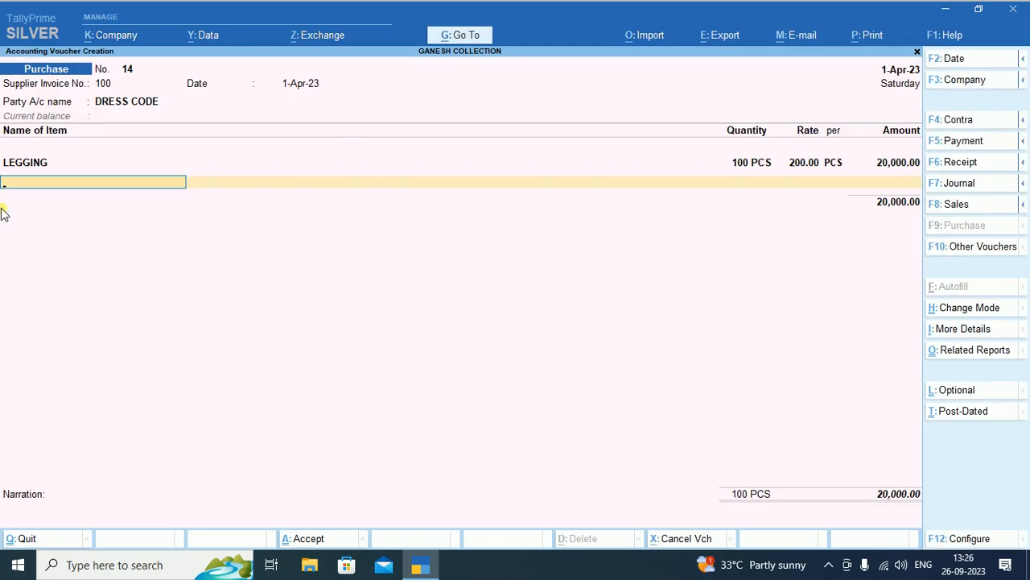
Add the BLAZER item with 100 PCS at a rate of 500, allocated to PURCHASE with GST details as per Masters/Company.
type("b")
key("Return")
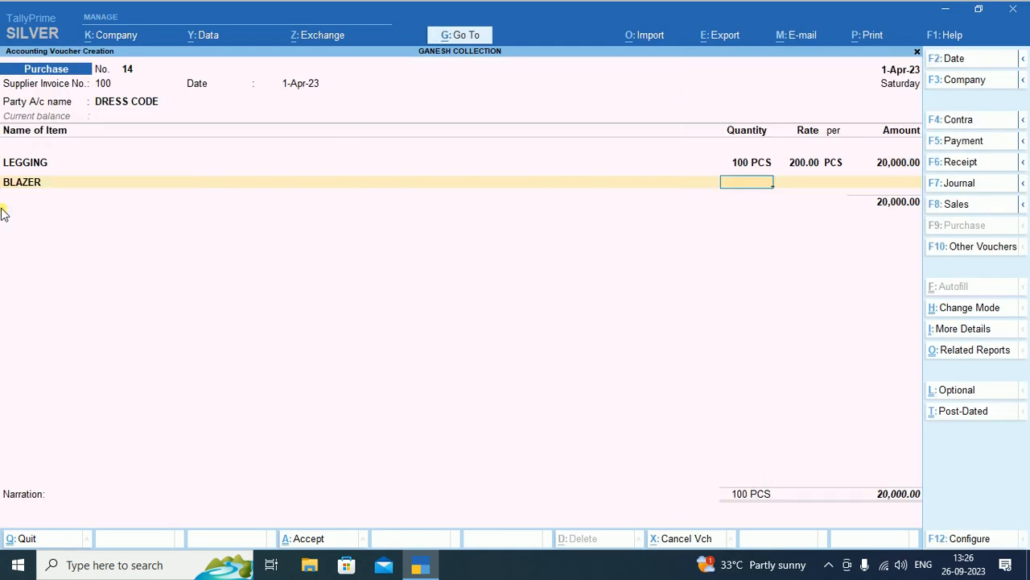
type("100")
key("Return")
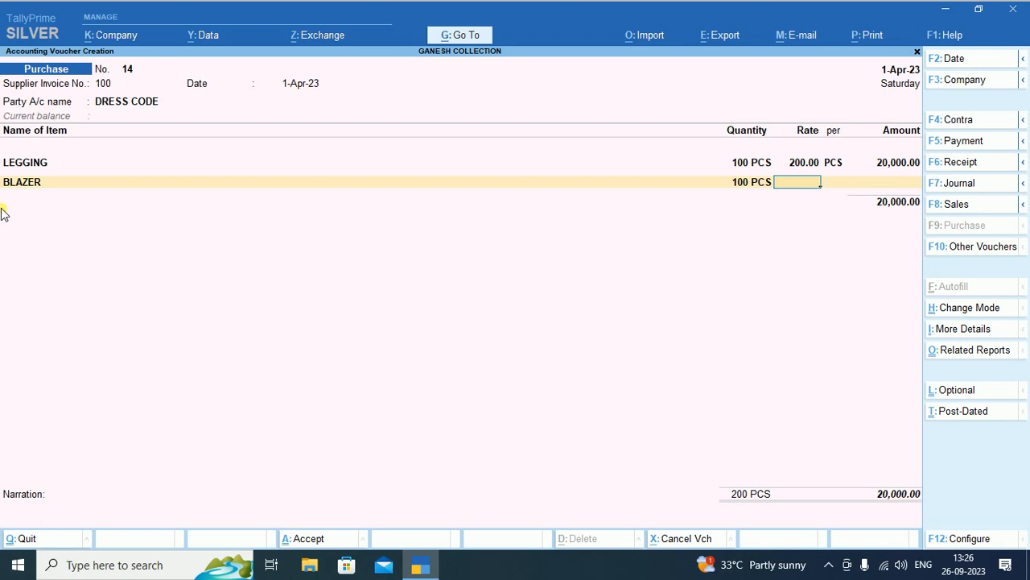
type("500")
key("Return")
key("Return")
key("Return")
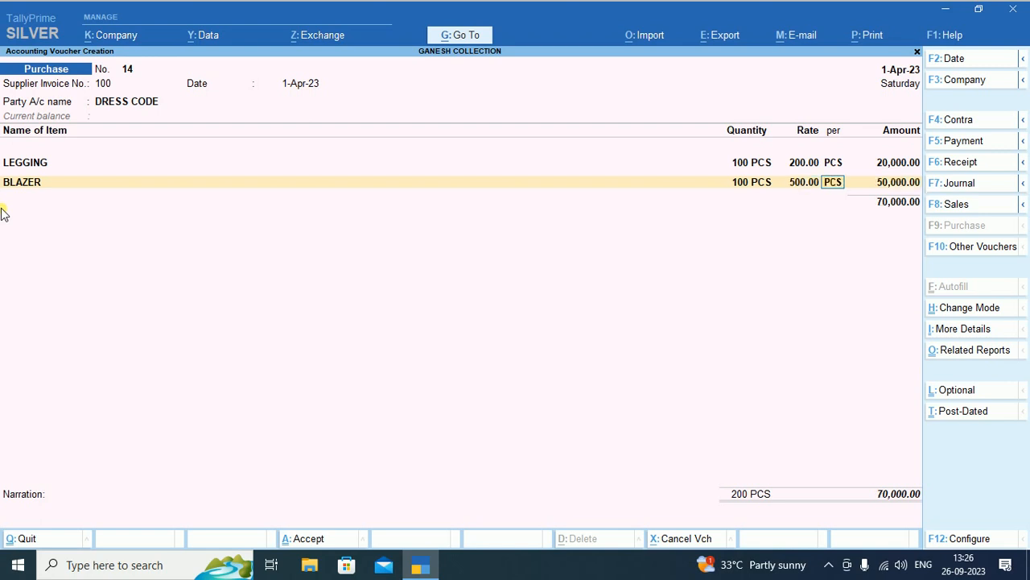
key("Return")
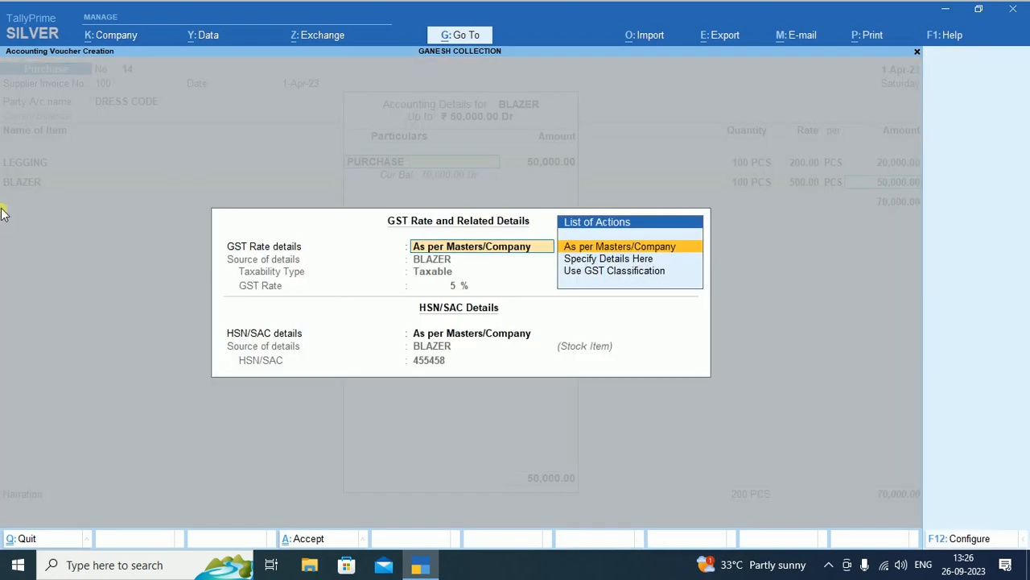
key("ctrl+a")
key("Return")
key("Return")
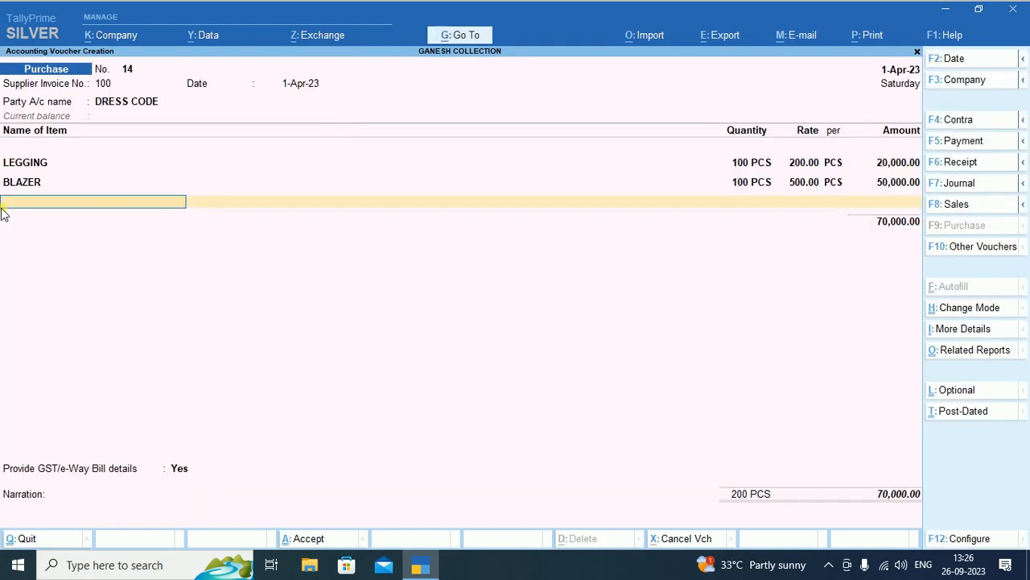
Add the FROCK item with 100 PCS at a rate of 500, allocated to PURCHASE with GST details as per Masters/Company.
type("f")
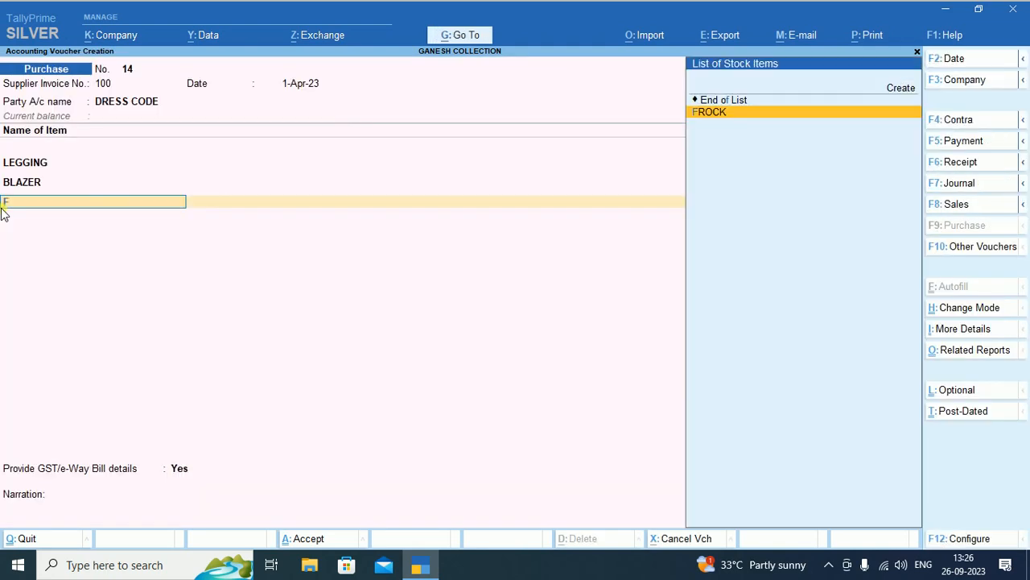
key("Return")
type("100")
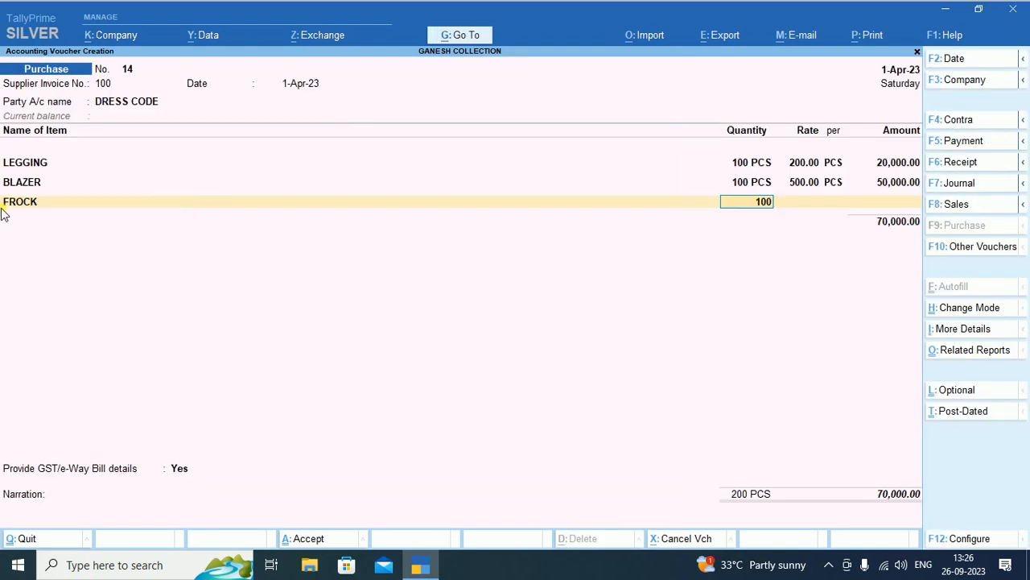
key("Return")
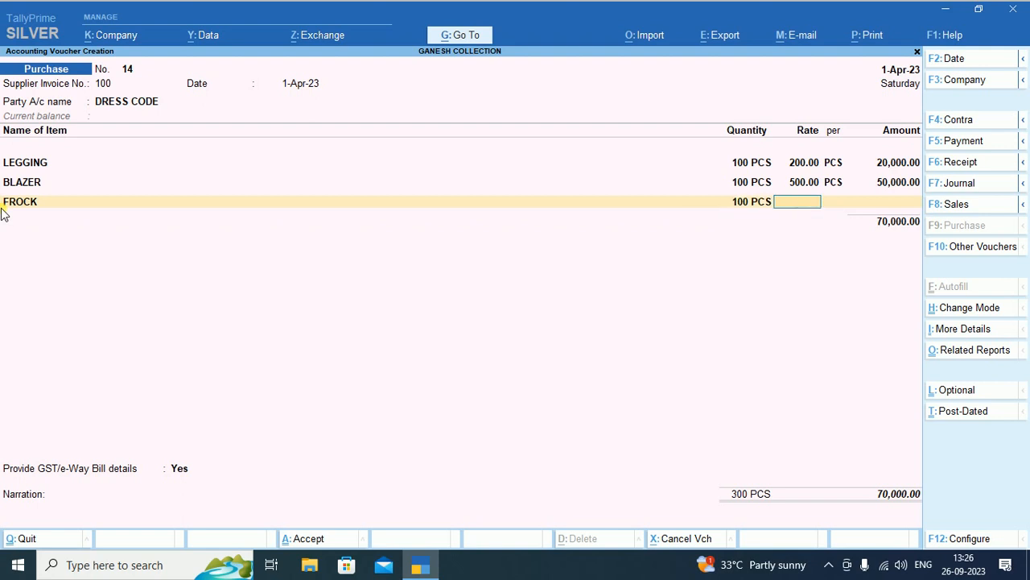
type("500")
key("Return")
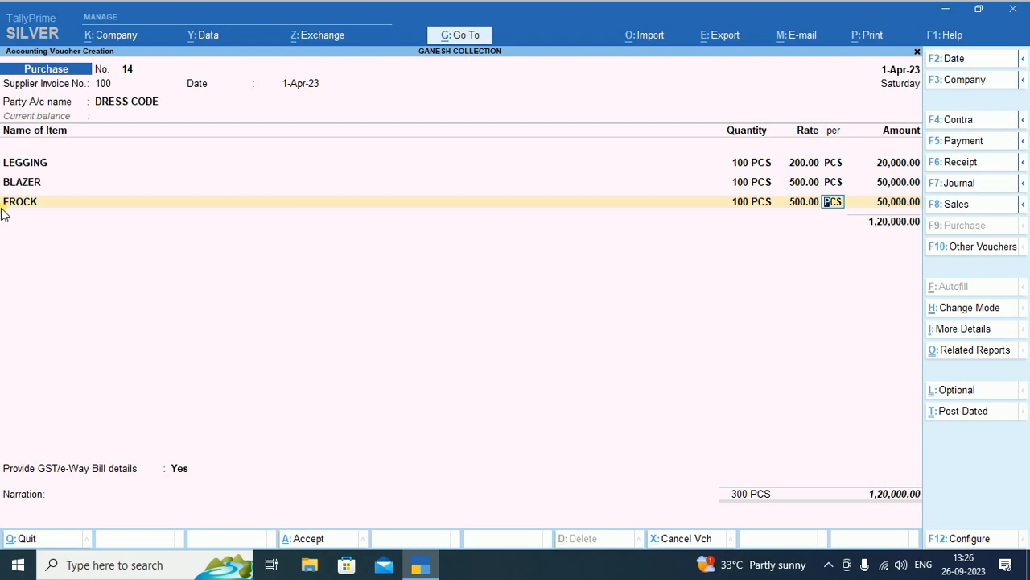
key("Return")
key("Return")
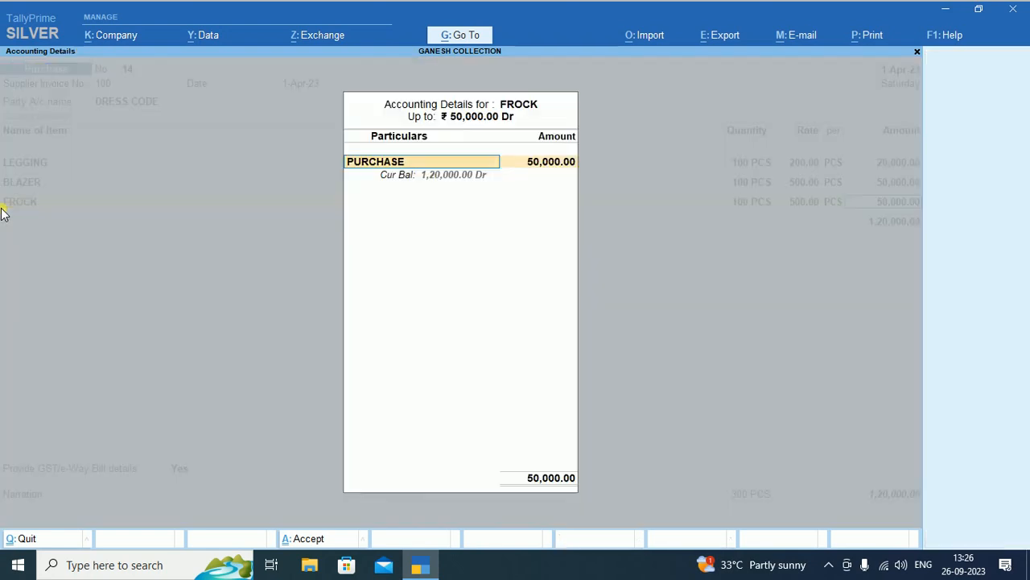
key("Return")
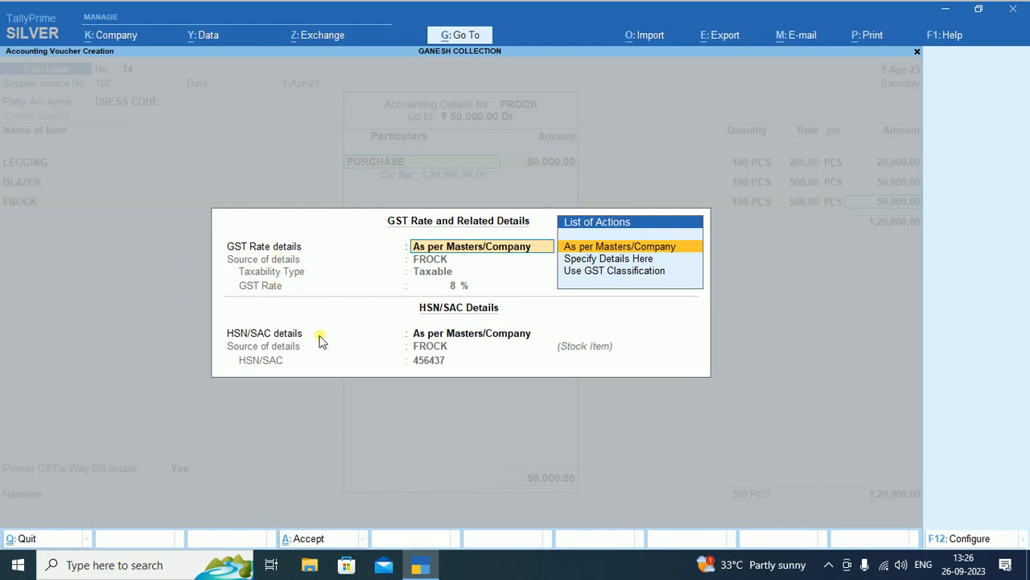
key("ctrl")
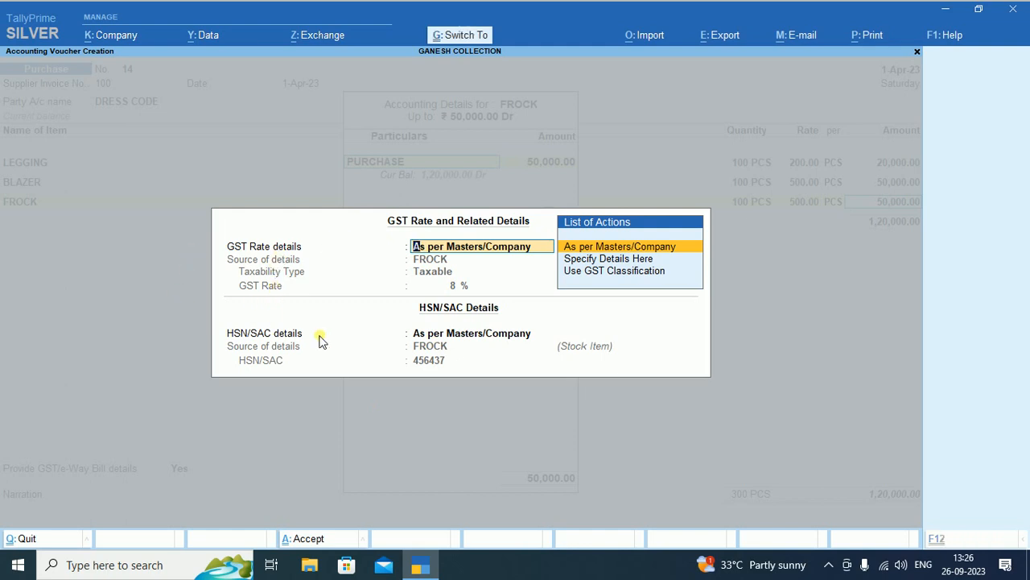
key("ctrl+a")
key("ctrl+a")
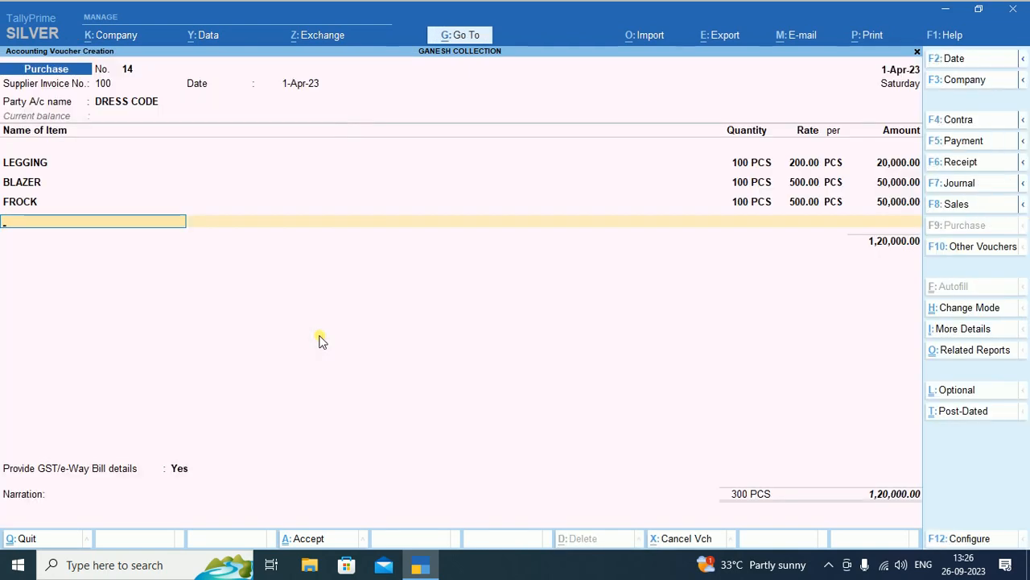
End the item list and add the SGST, CGST and IGST tax ledgers, keeping their default amounts.
key("Return")
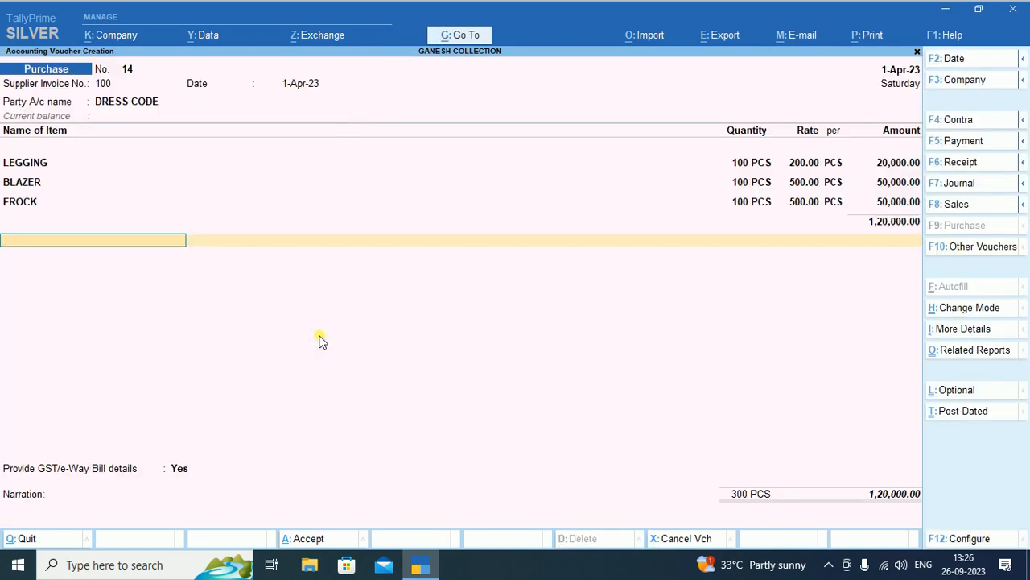
type("S")
key("Return")
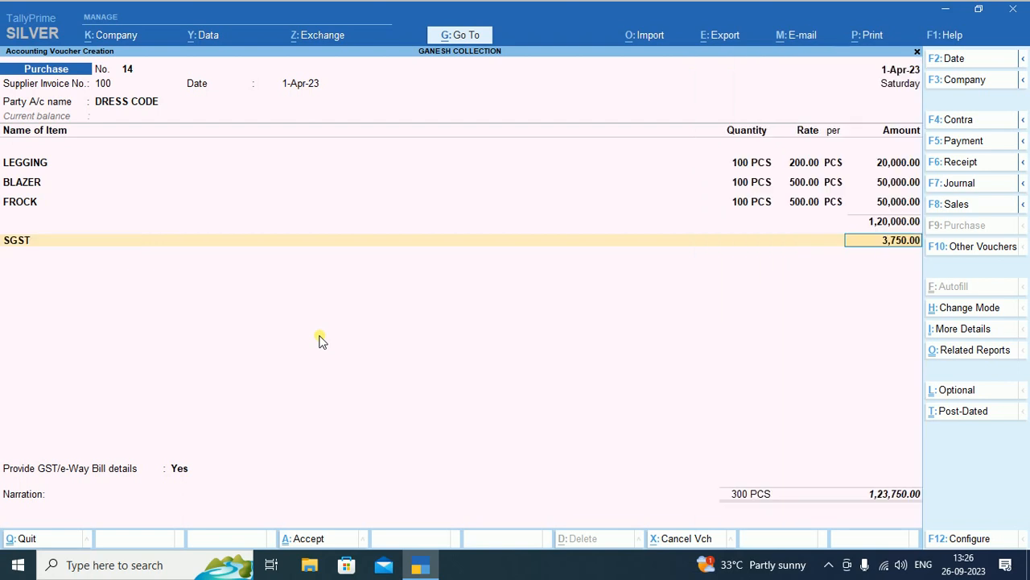
key("Return")
type("C")
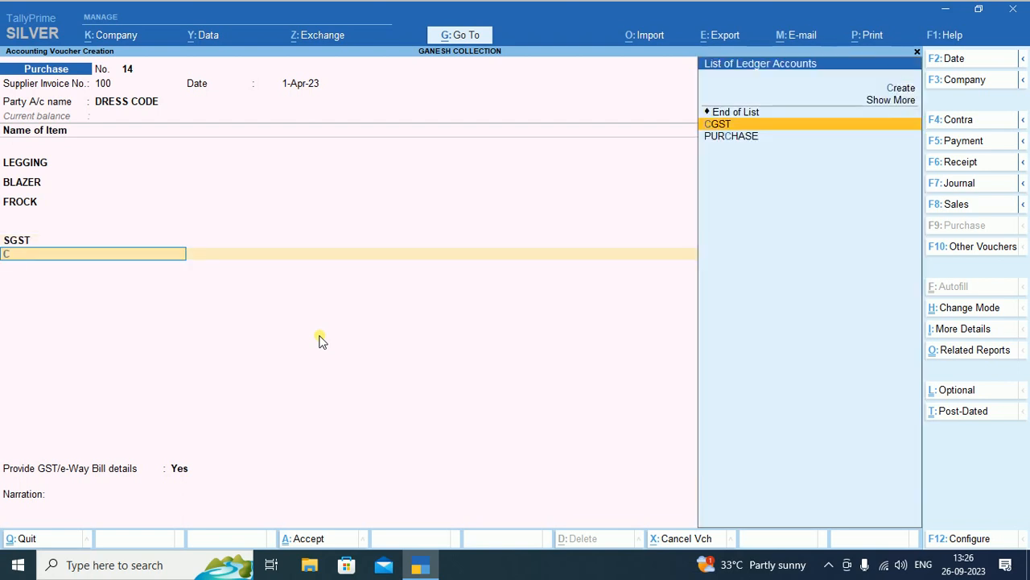
key("Return")
key("Return")
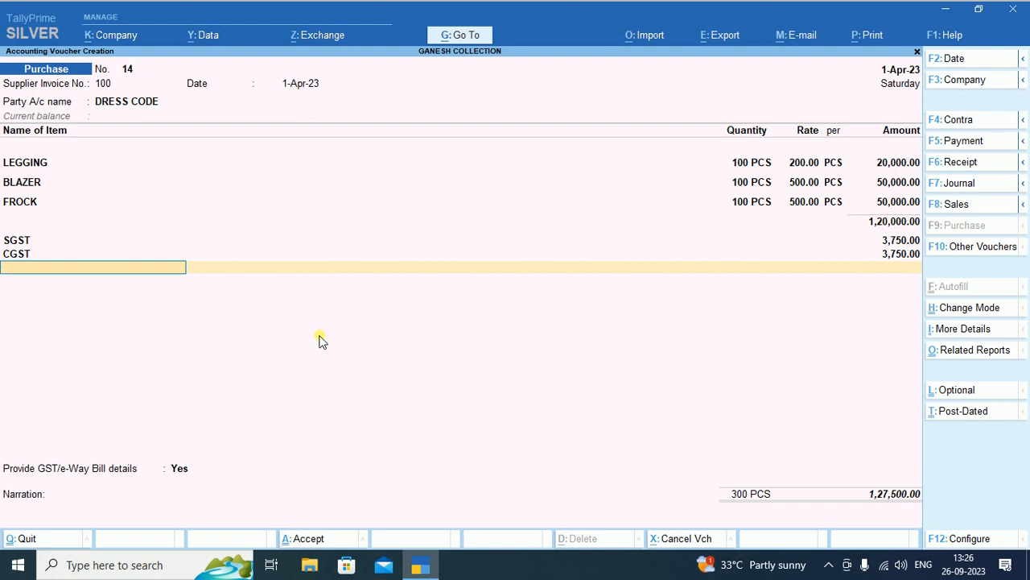
type("i")
key("Return")
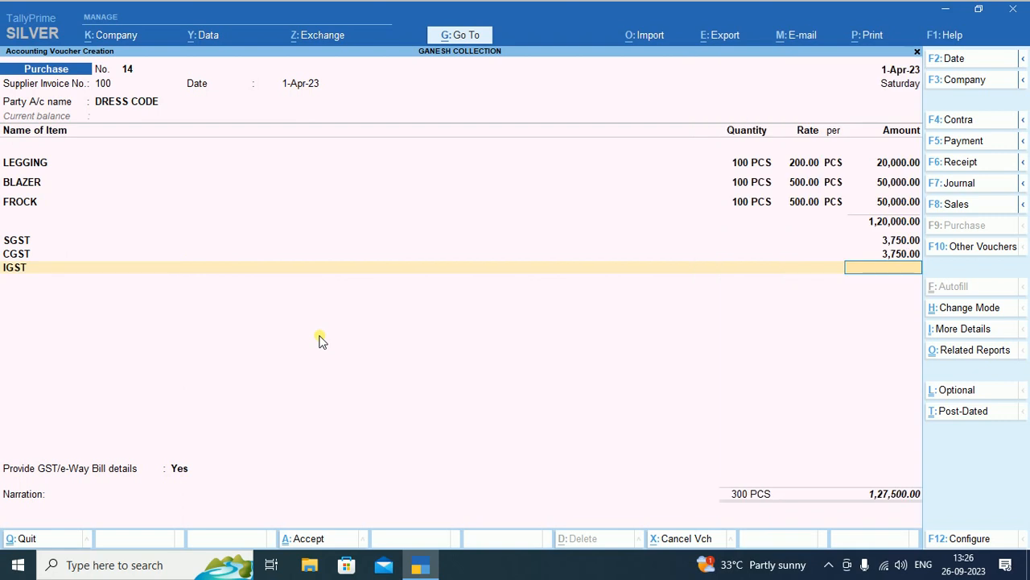
key("Return")
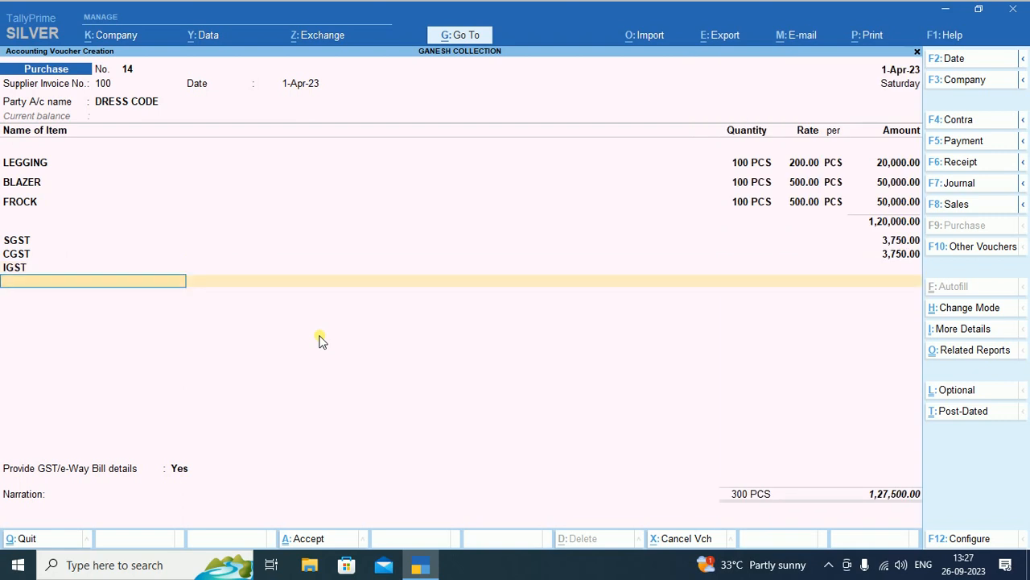
End the ledger list and accept the GST/e-Way Bill details with the dispatch and transport fields at their defaults.
key("Return")
key("Return")
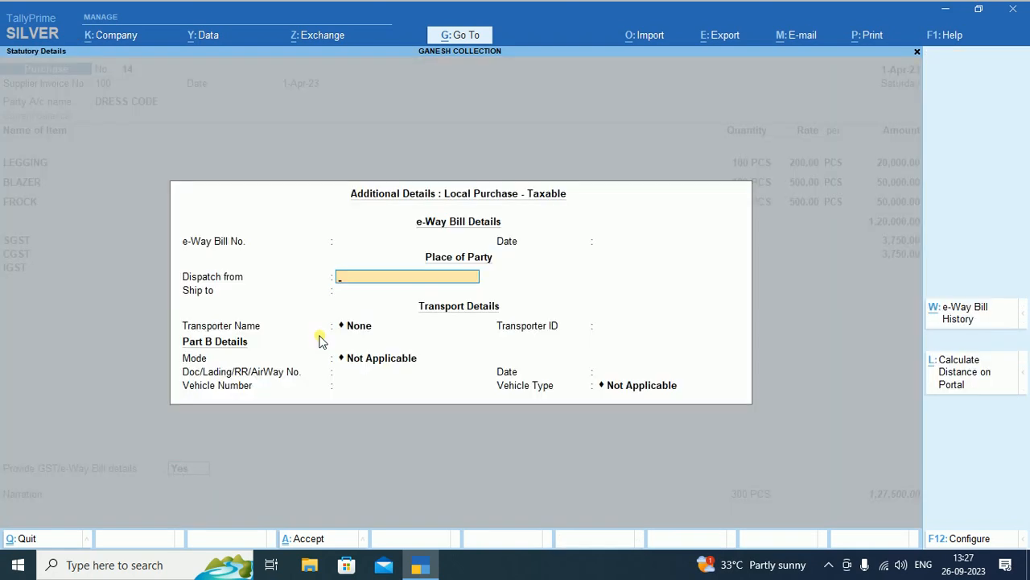
key("Return")
key("Return")
key("Return")
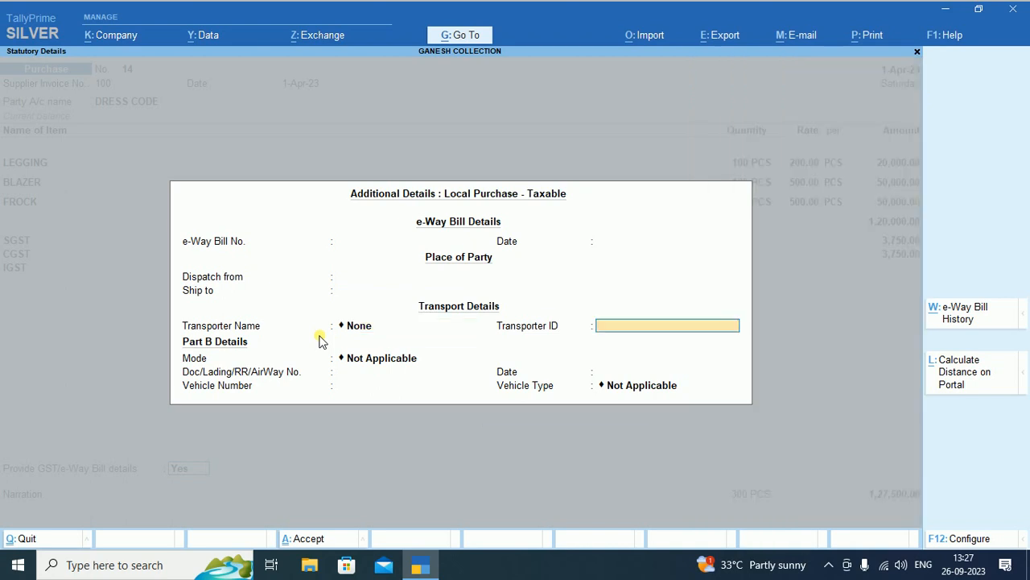
key("Return")
key("Return")
key("Return")
key("Return")
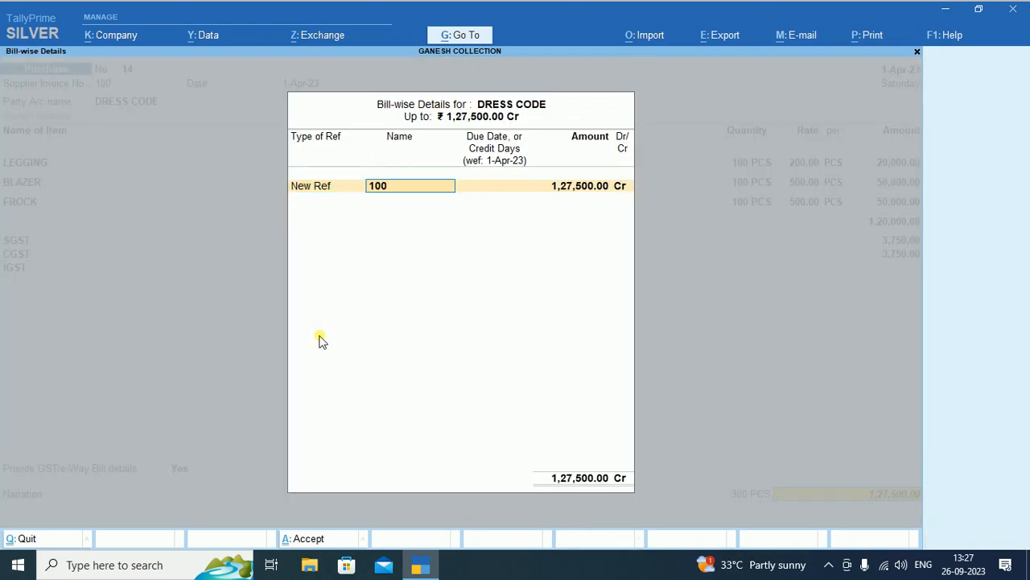
Accept the bill-wise details for DRESS CODE as New Ref 100 for the full voucher amount.
key("Return")
key("Return")
key("Return")
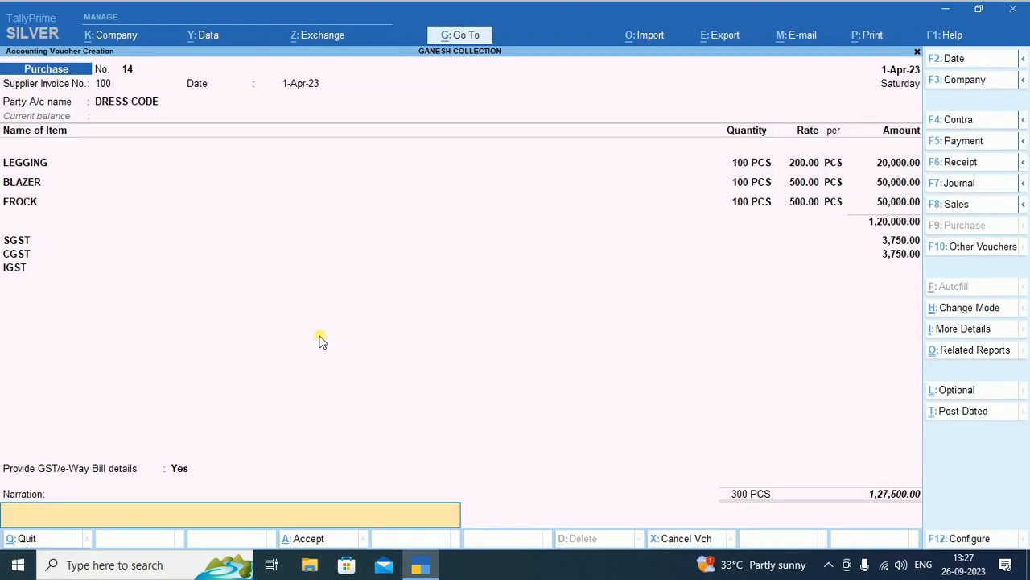
Leave the narration empty and save the purchase voucher for DRESS CODE.
key("Return")
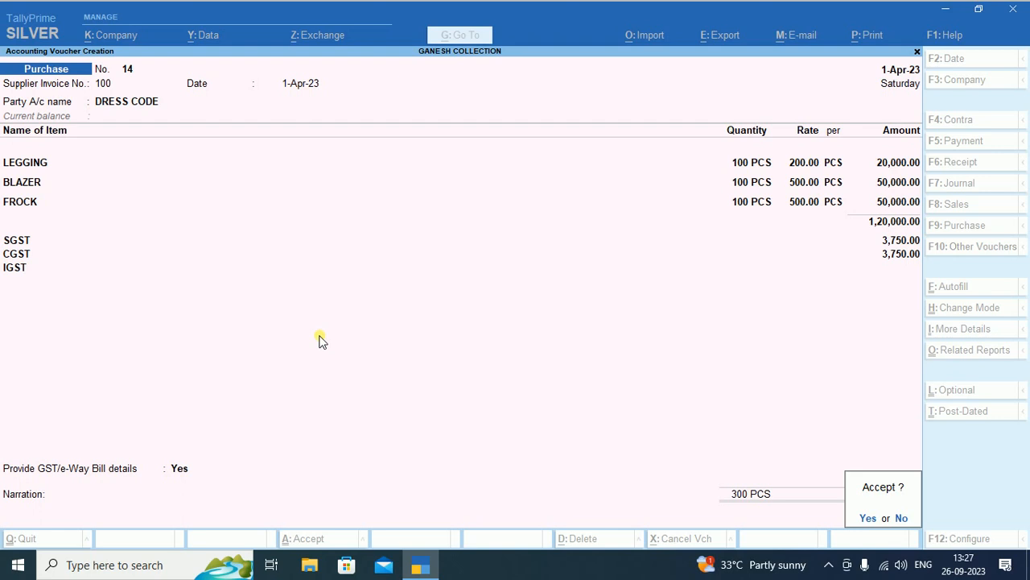
key("Return")
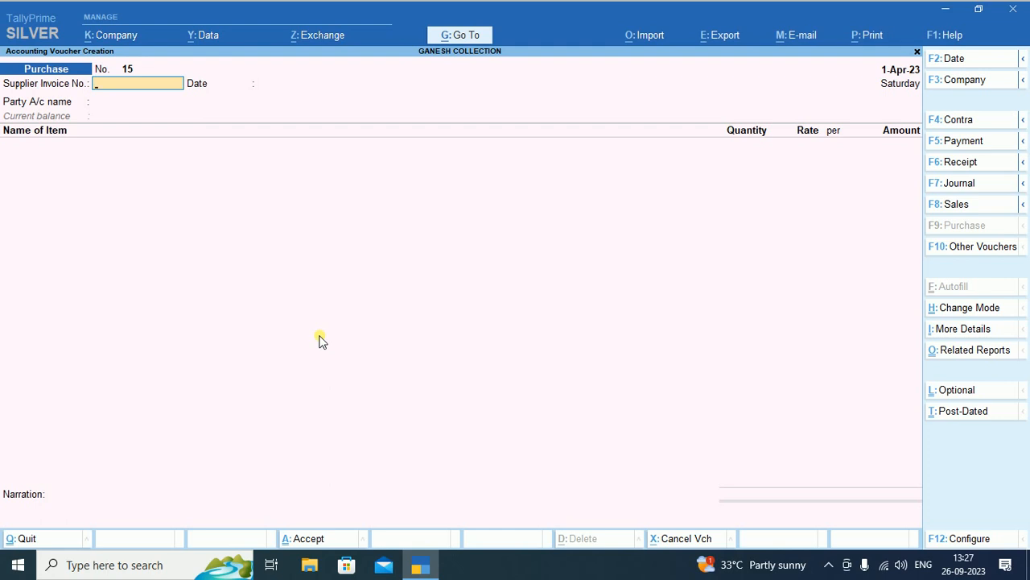
Start a sales voucher for the party ALL IN ONE CLOTHING and accept its dispatch, order and party details at the defaults.
key("F8")
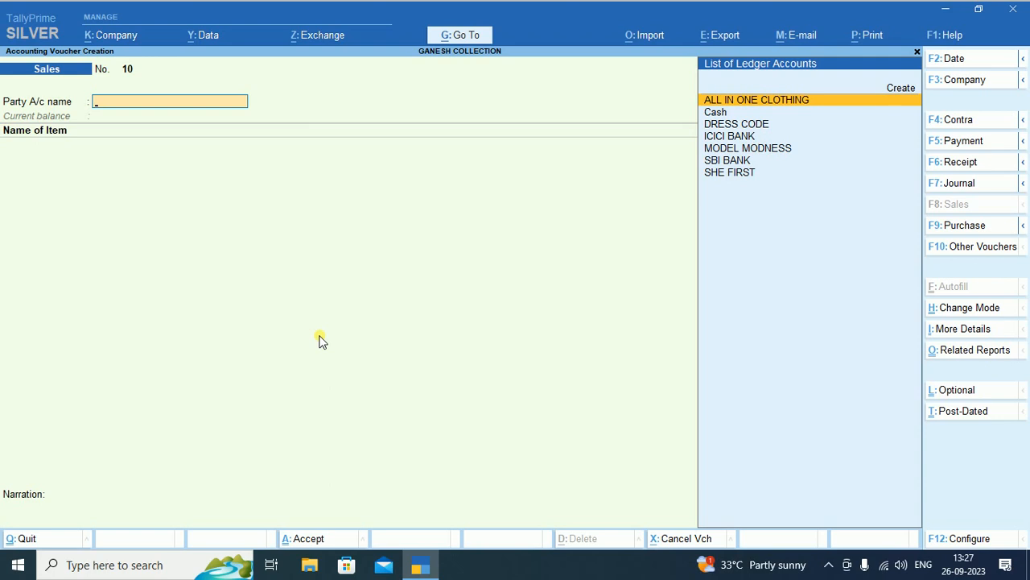
key("Return")
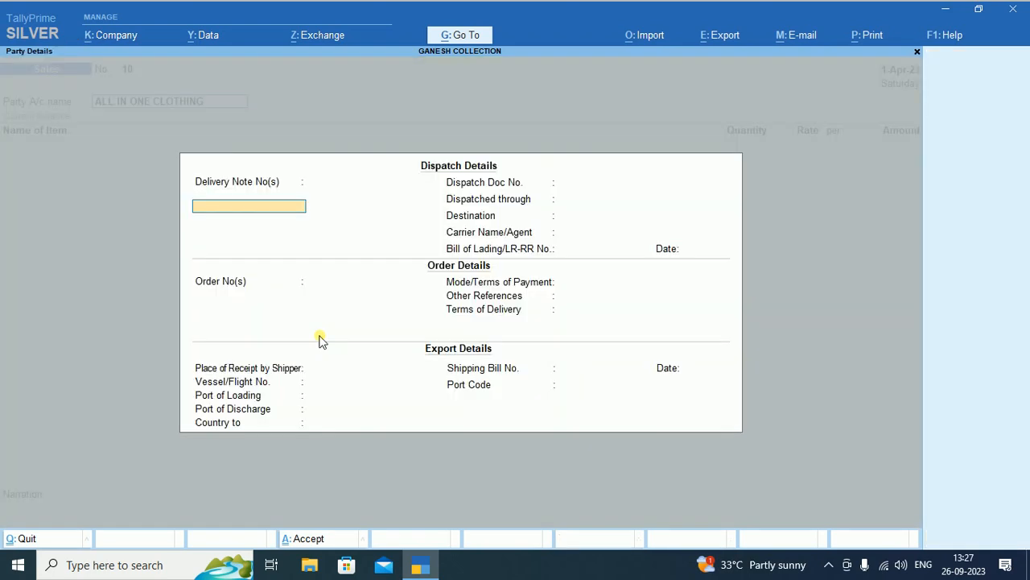
key("Return")
key("ctrl")
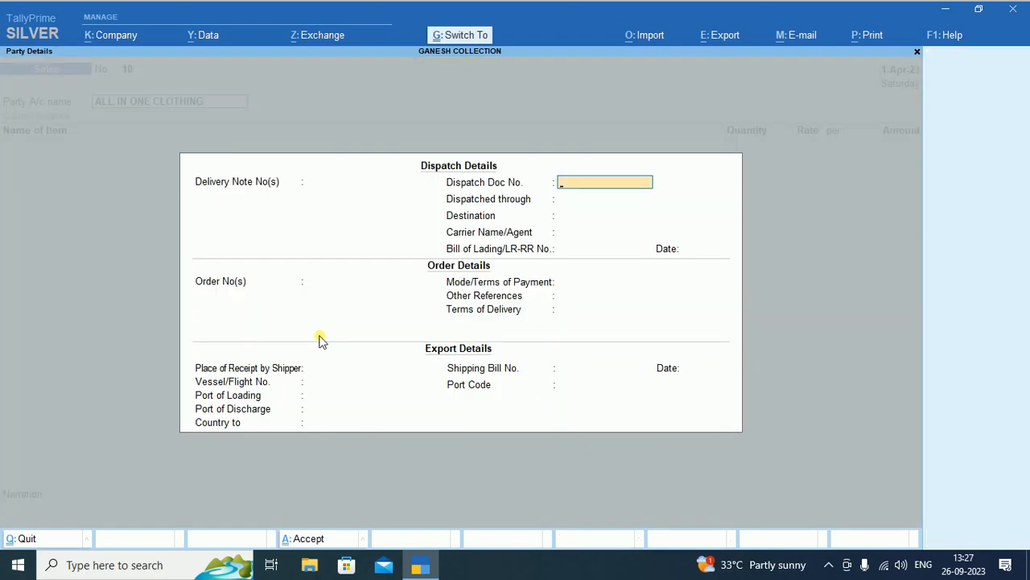
key("ctrl+a")
key("ctrl+a")
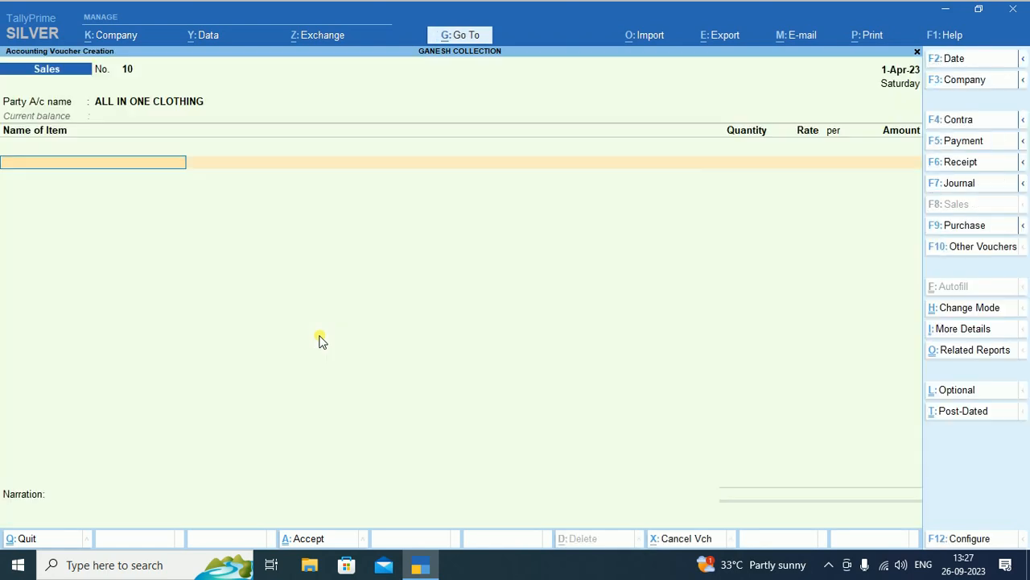
Add the LEGGING item with 50 PCS at a rate of 700, allocated to SALES with GST details as per Masters/Company.
key("Return")
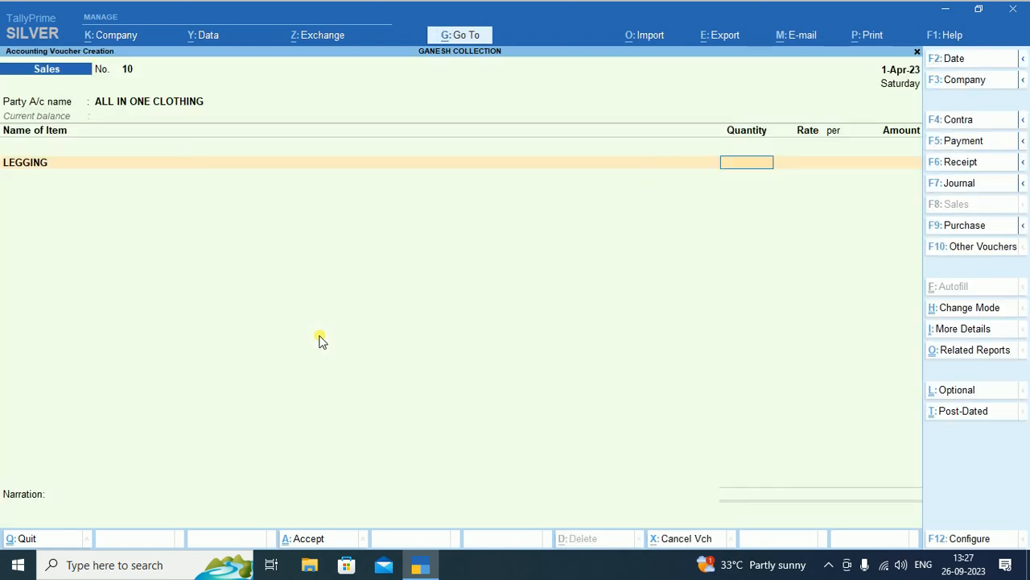
type("50")
key("Return")
type("700")
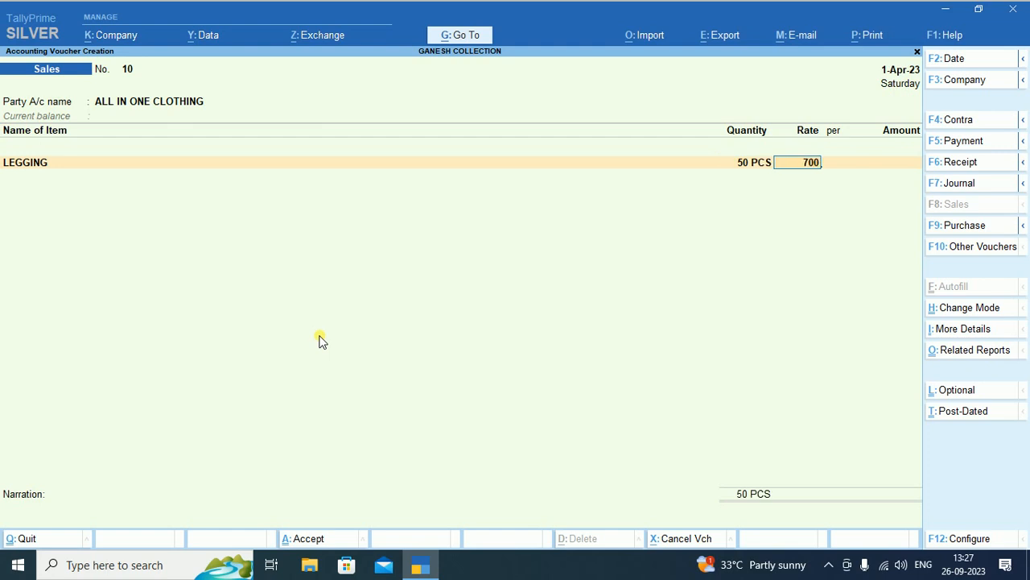
key("Return")
key("Return")
key("Return")
key("Return")
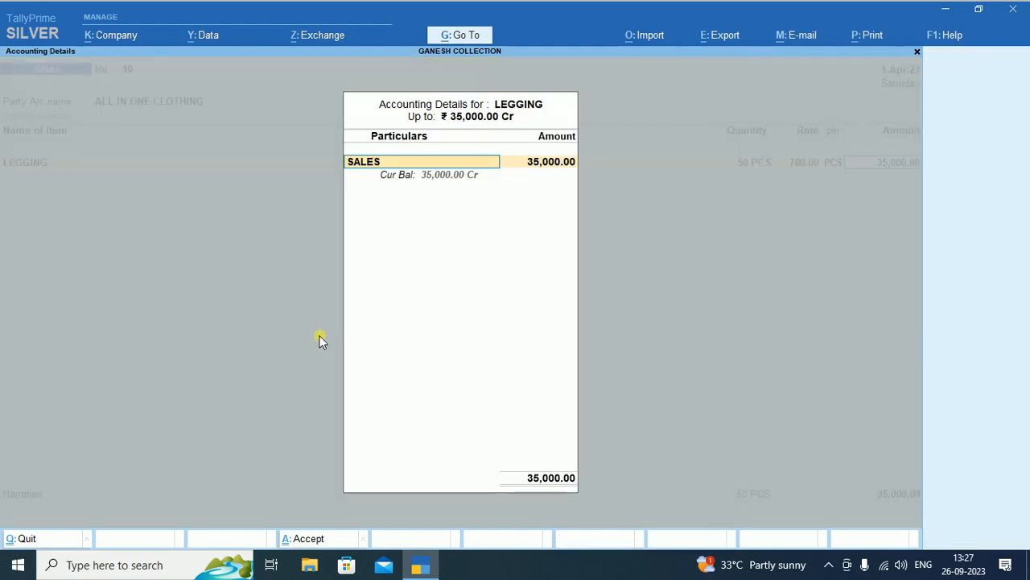
key("Return")
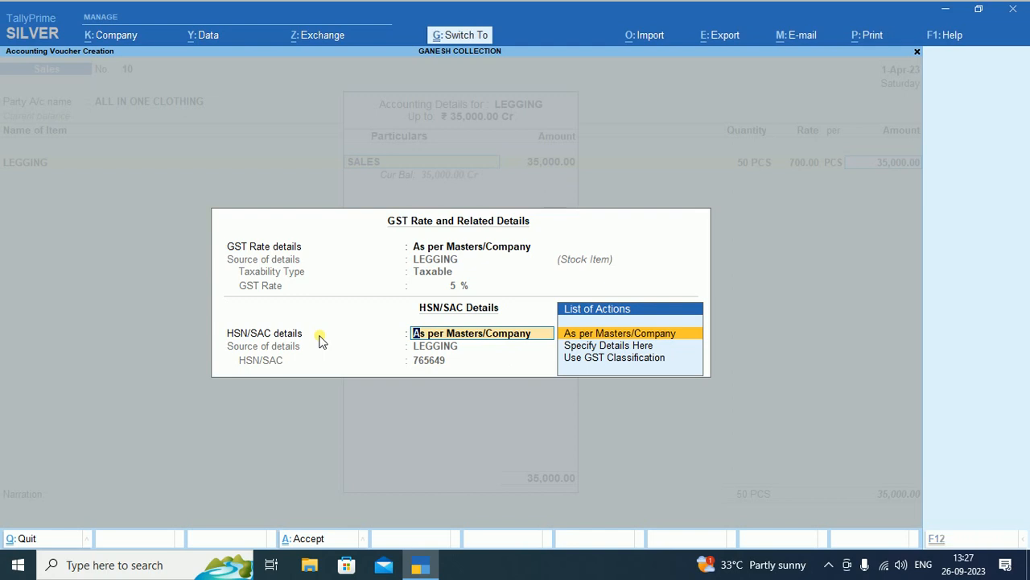
key("ctrl+a")
key("Return")
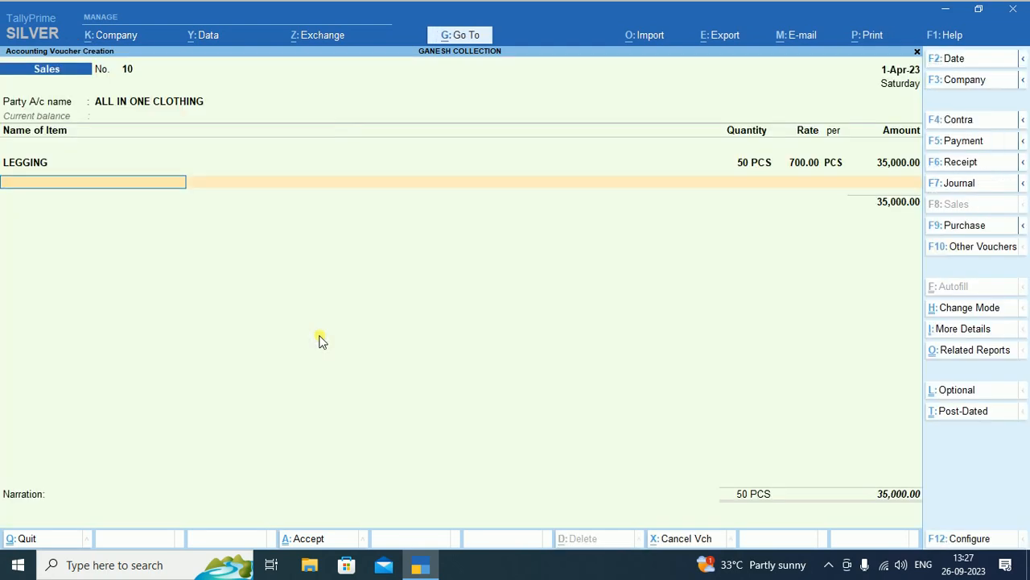
Add the FROCK item with 40 PCS at a rate of 600, allocated to SALES with the default GST details.
type("f")
key("Return")
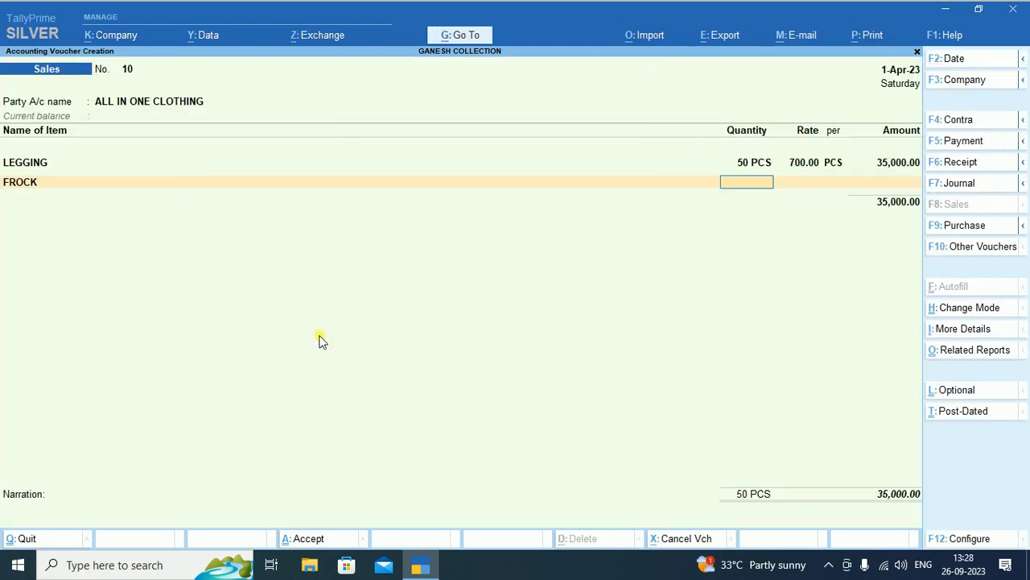
type("40")
key("Return")
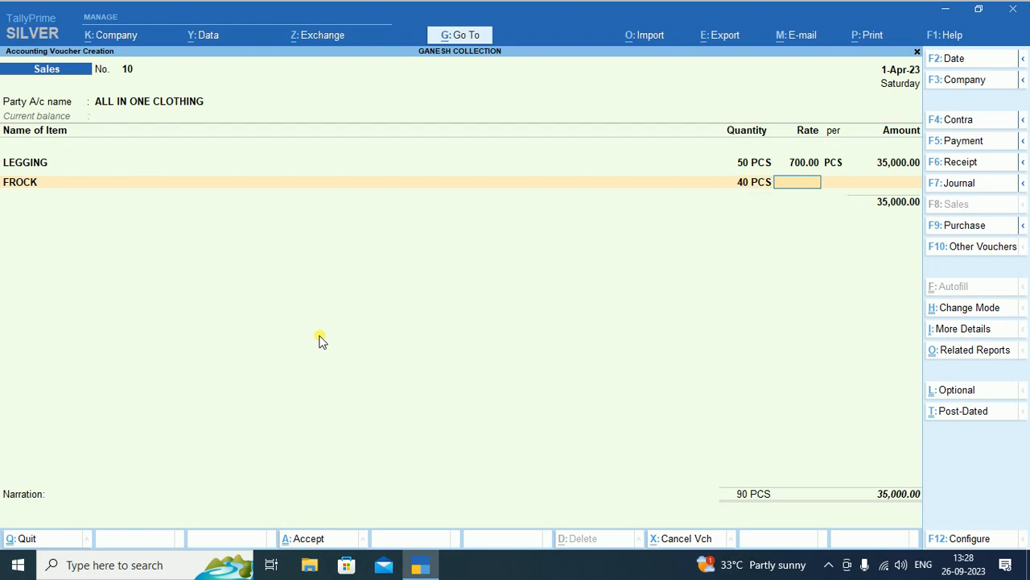
type("600")
key("Return")
key("Return")
key("Return")
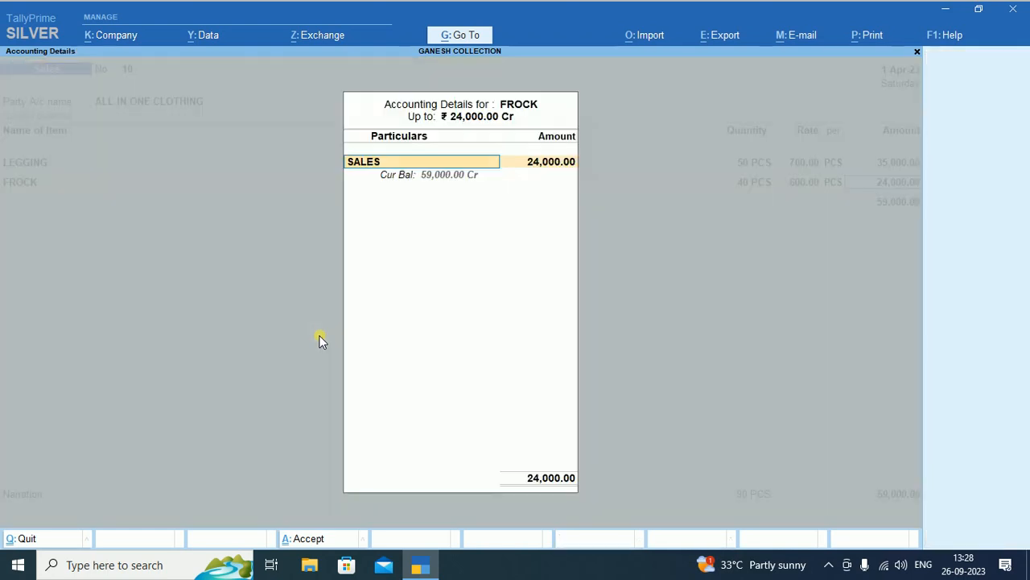
key("Return")
key("Return")
key("Return")
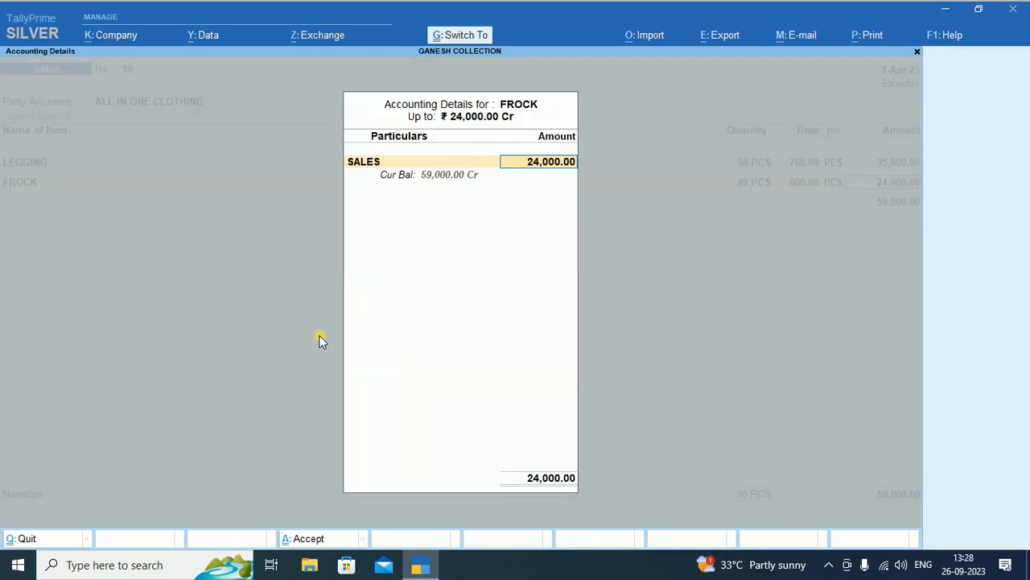
key("Return")
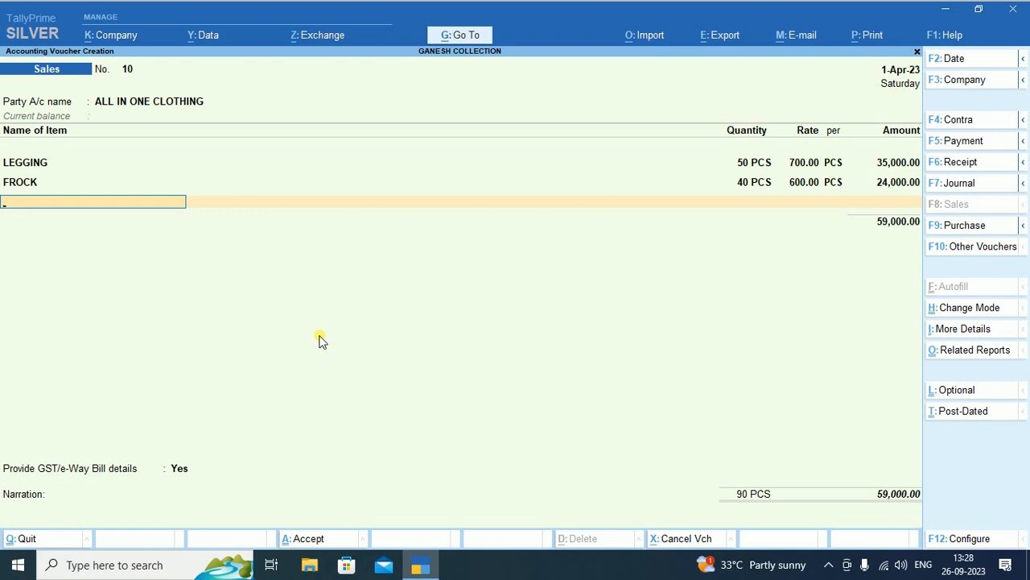
Add the BLAZER item with 50 PCS at a rate of 800, allocated to SALES with the default GST details.
type("b")
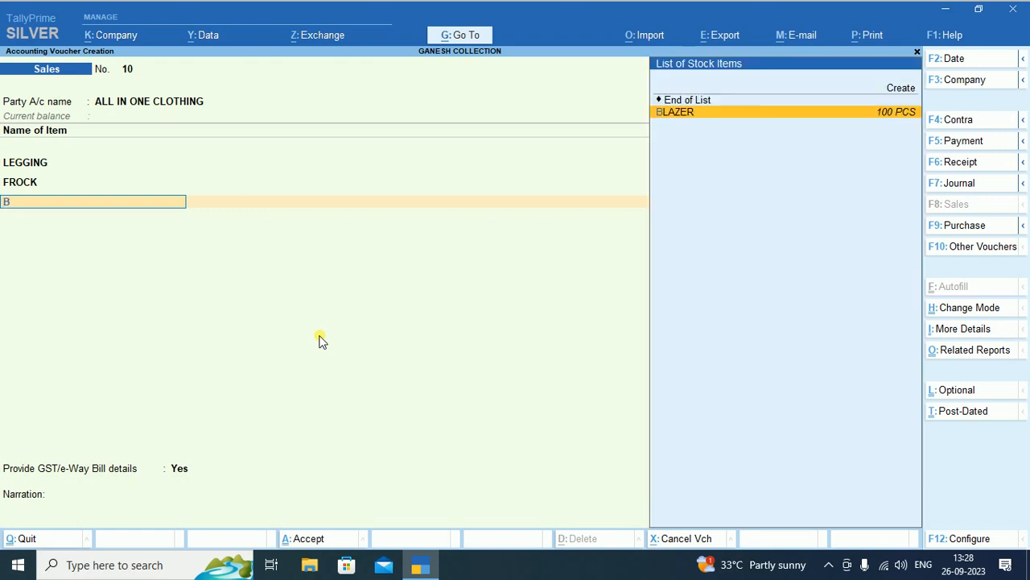
key("Return")
type("50")
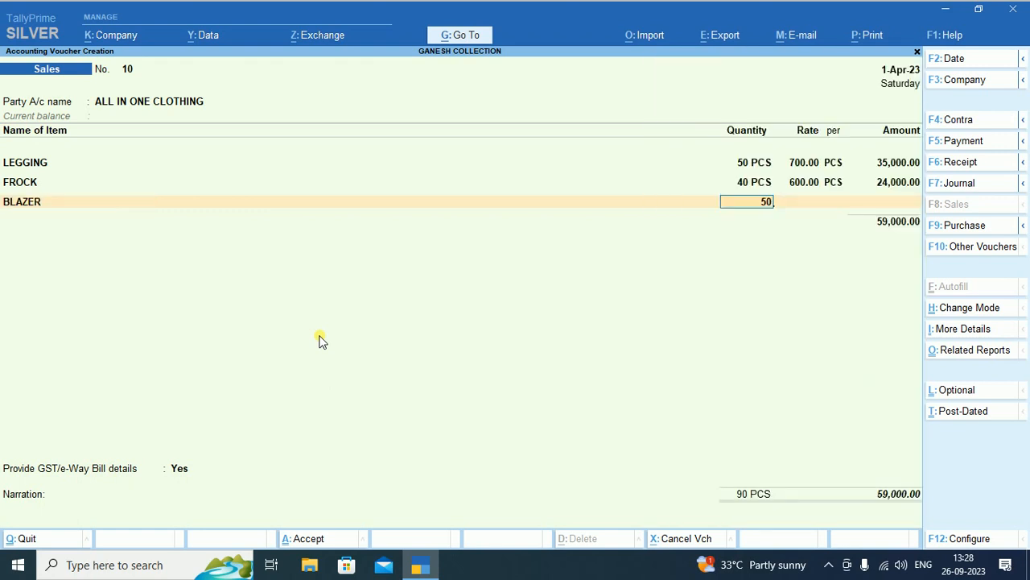
key("Return")
type("800")
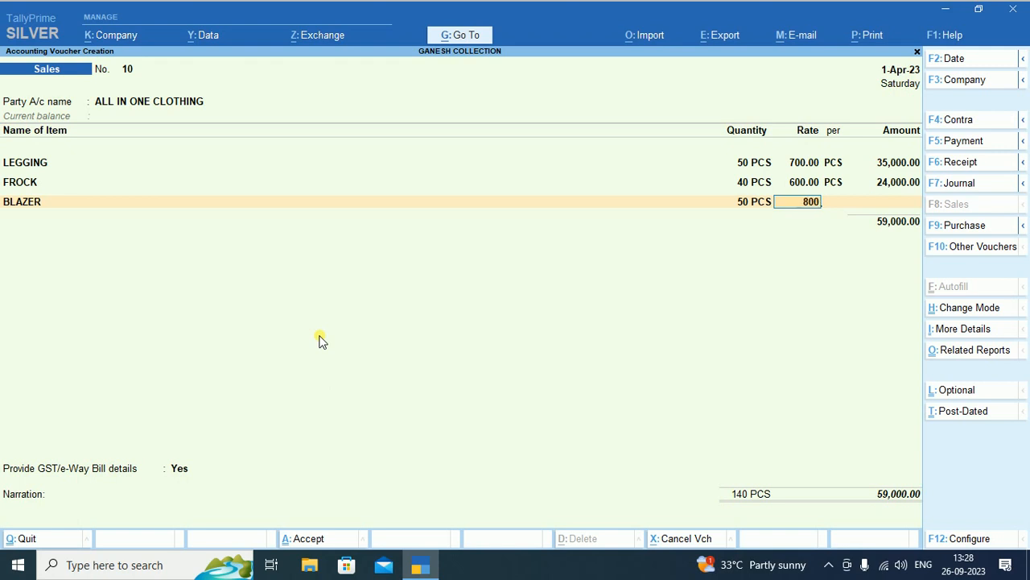
key("Return")
key("Return")
key("Return")
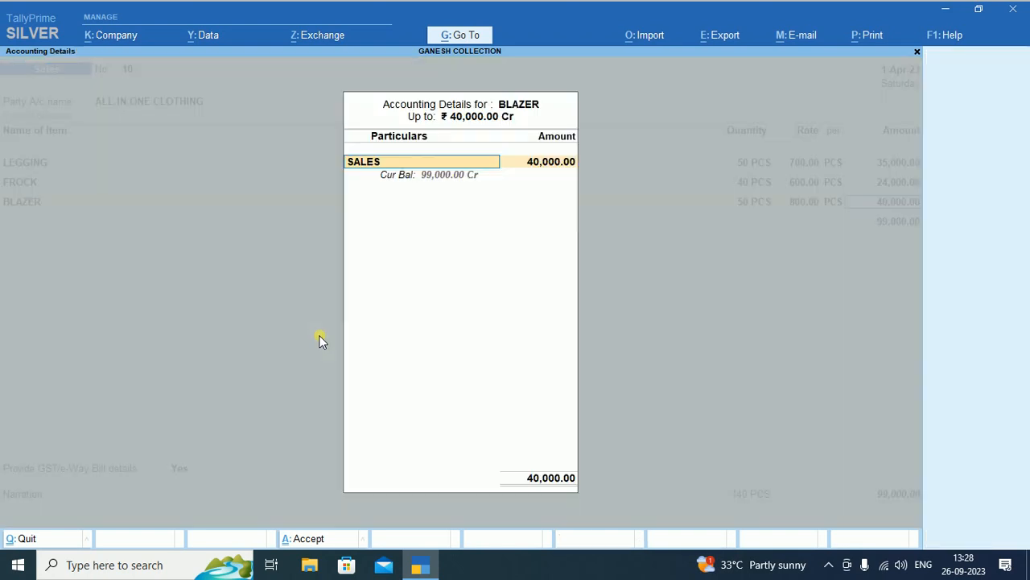
key("Return")
key("Return")
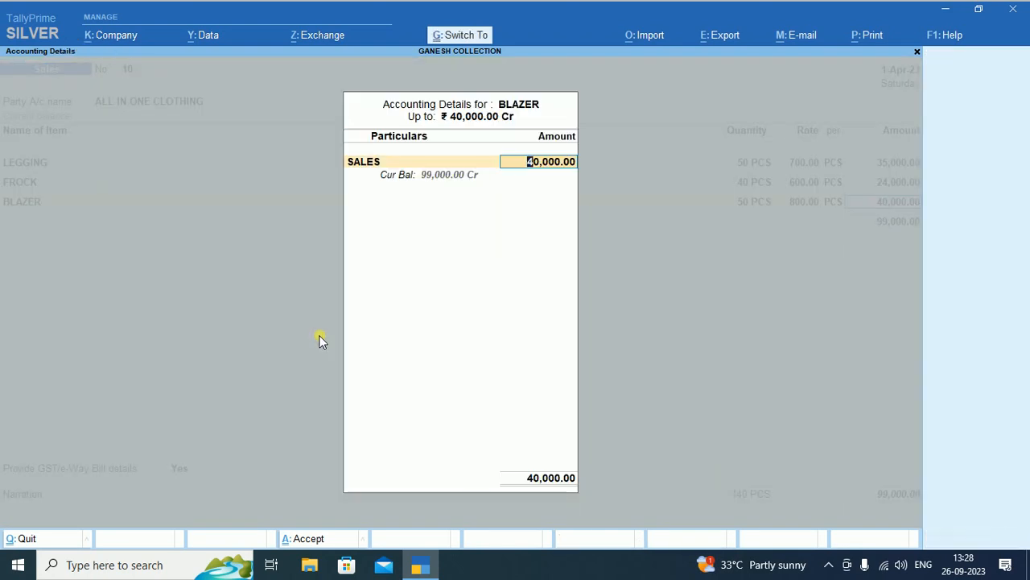
key("Return")
End the item list and add the CGST, SGST and IGST ledgers to the sales voucher, keeping their default amounts.
key("Return")
key("Return")
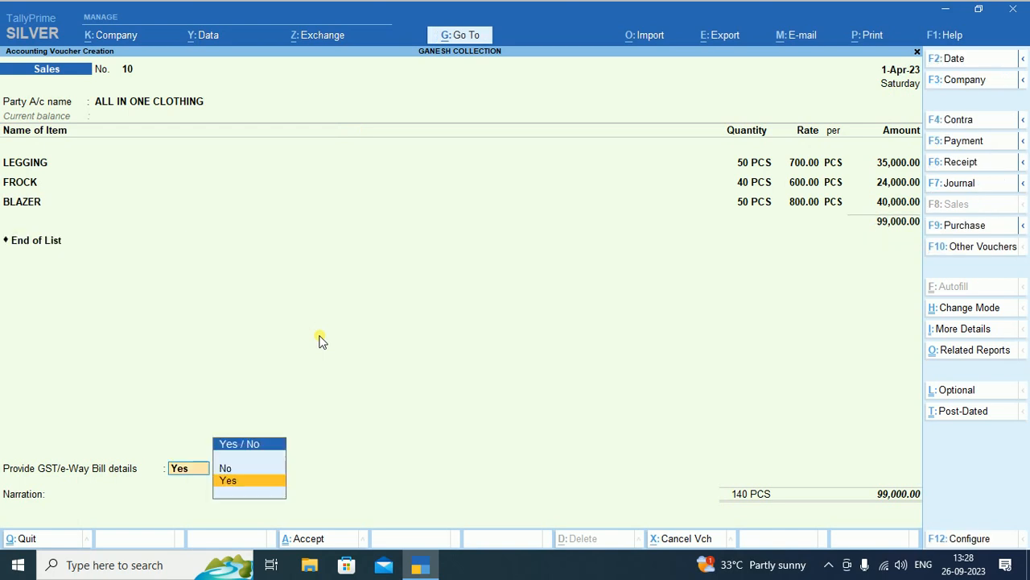
key("BackSpace")
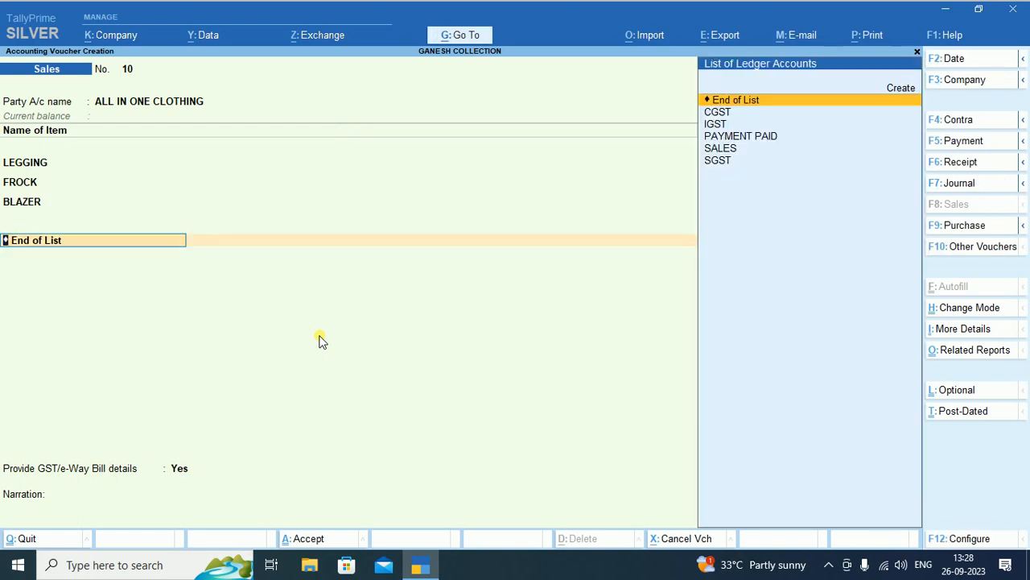
key("Down")
key("Return")
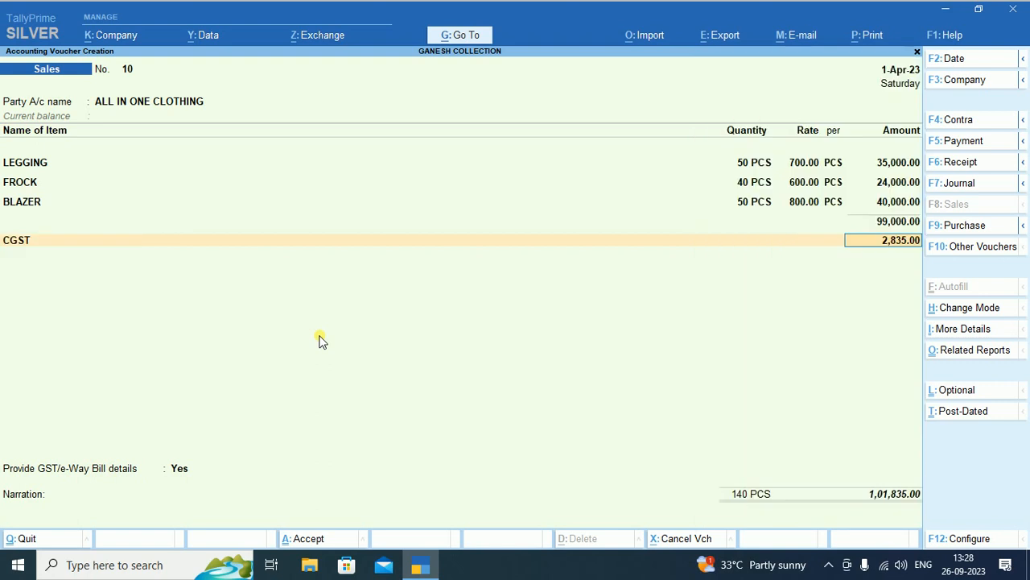
key("Return")
type("S")
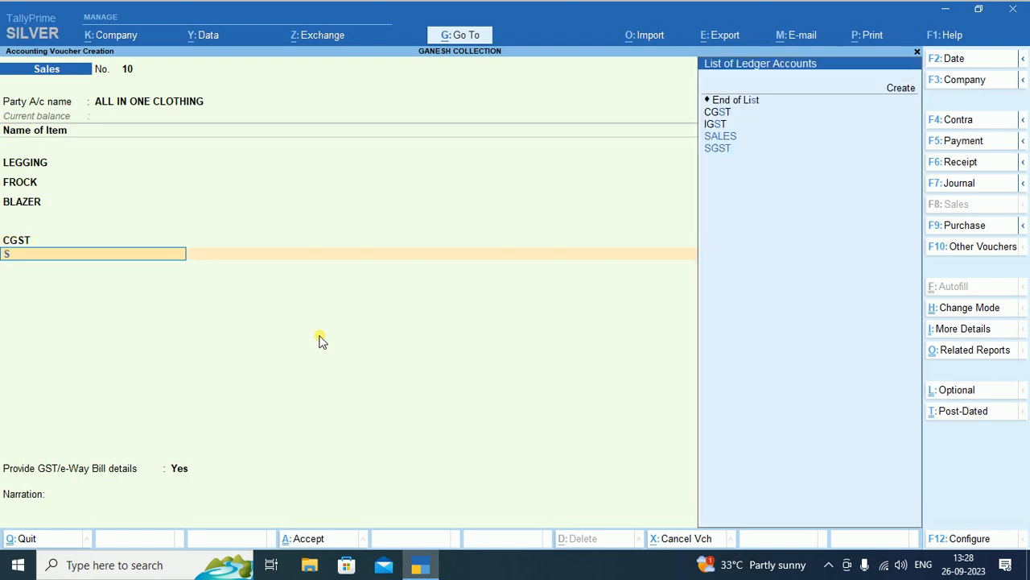
key("Return")
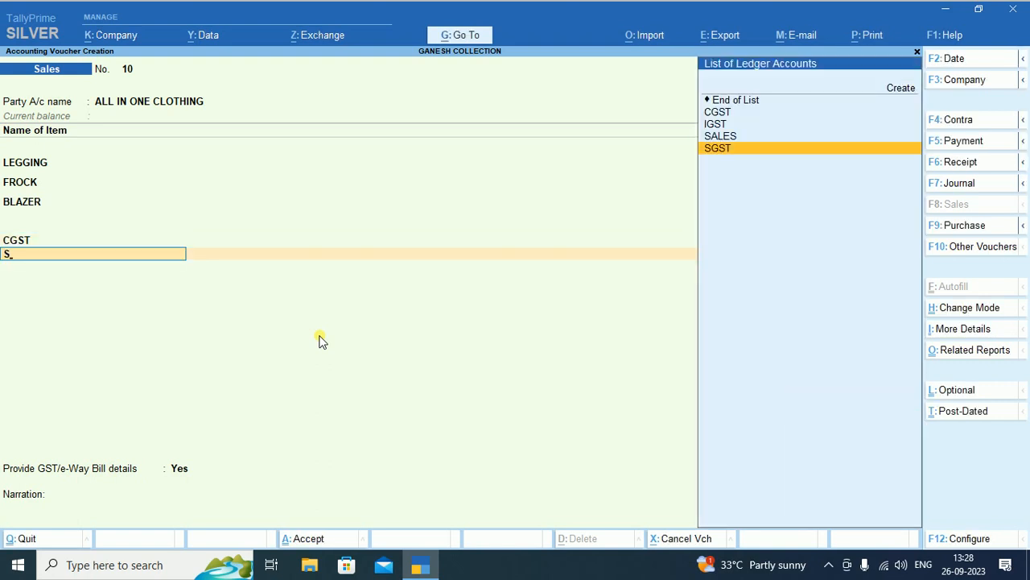
key("Return")
key("Return")
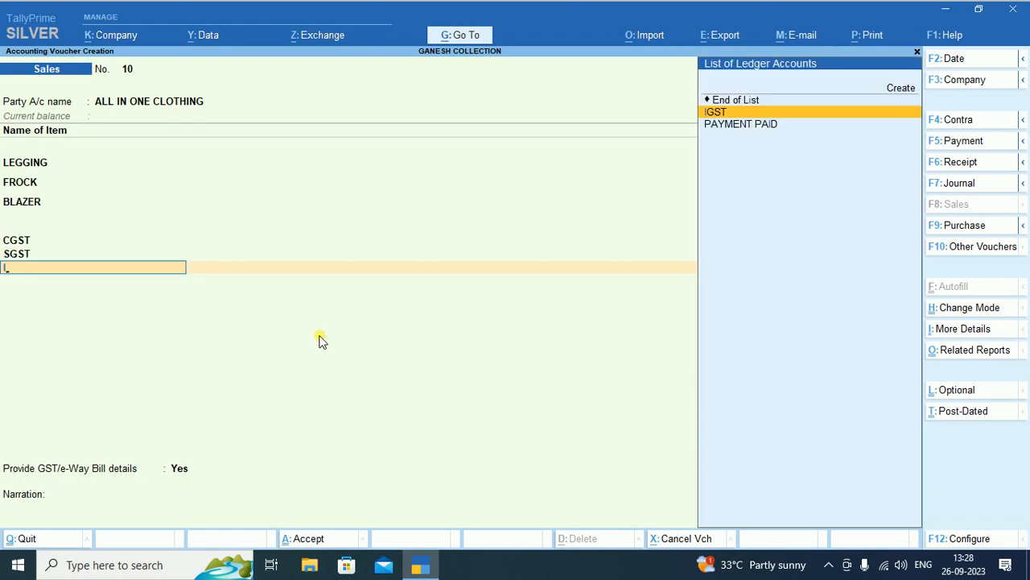
key("Return")
key("Return")
key("Return")
key("Return")
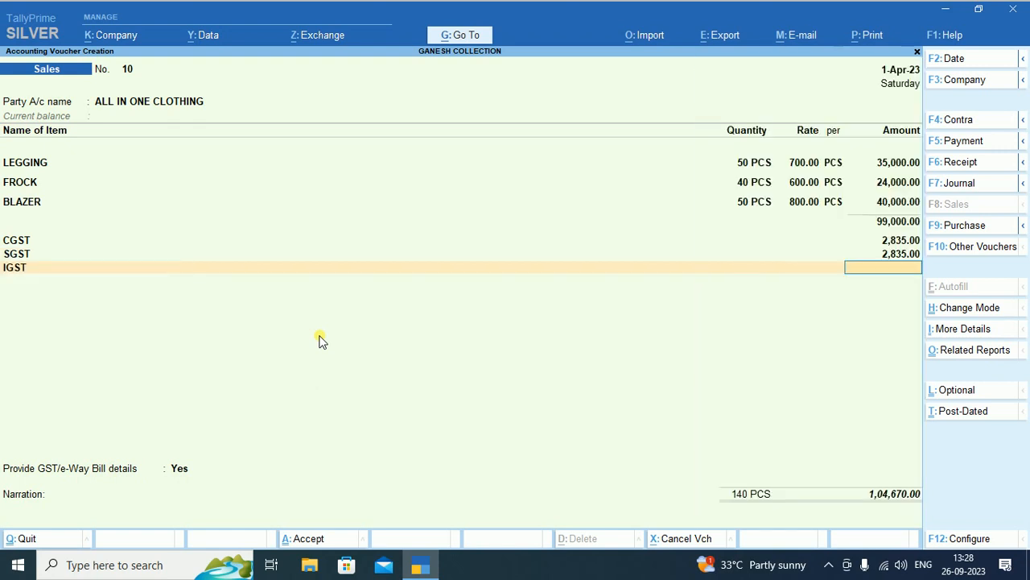
Accept the default e-Way Bill details and the bill-wise details for ALL IN ONE CLOTHING as New Ref 10 for the full voucher amount.
key("Return")
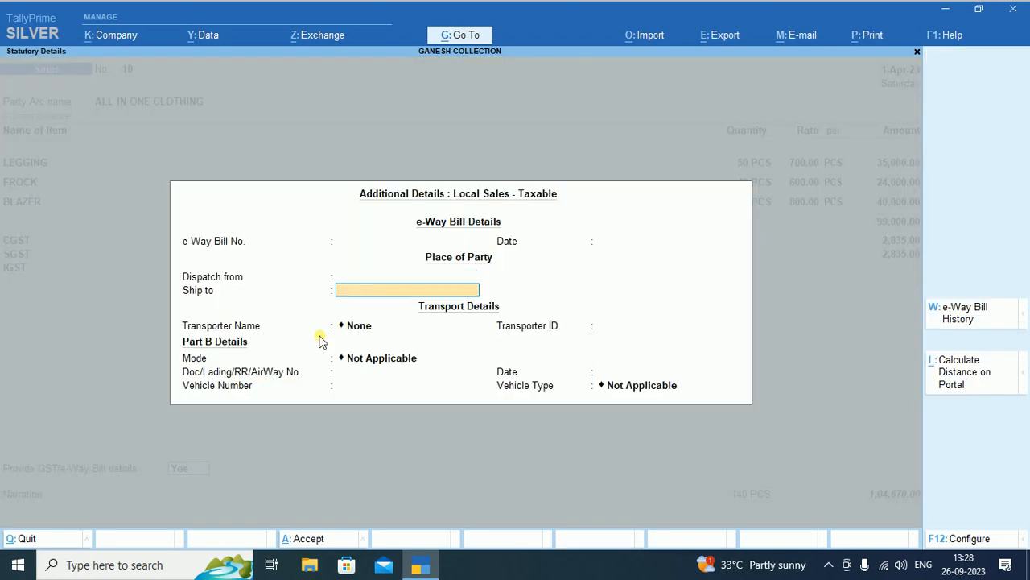
key("ctrl+a")
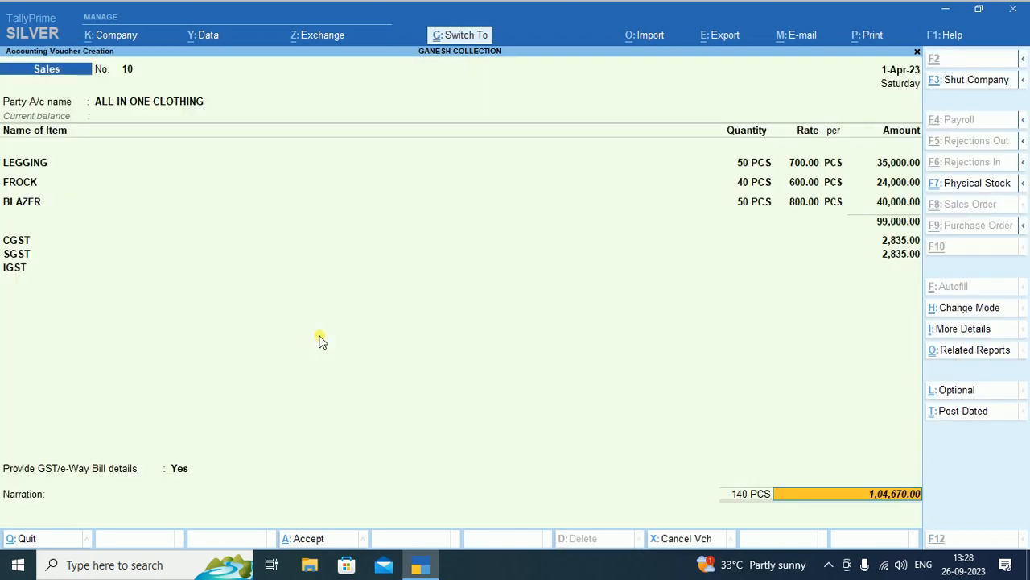
key("Return")
key("Return")
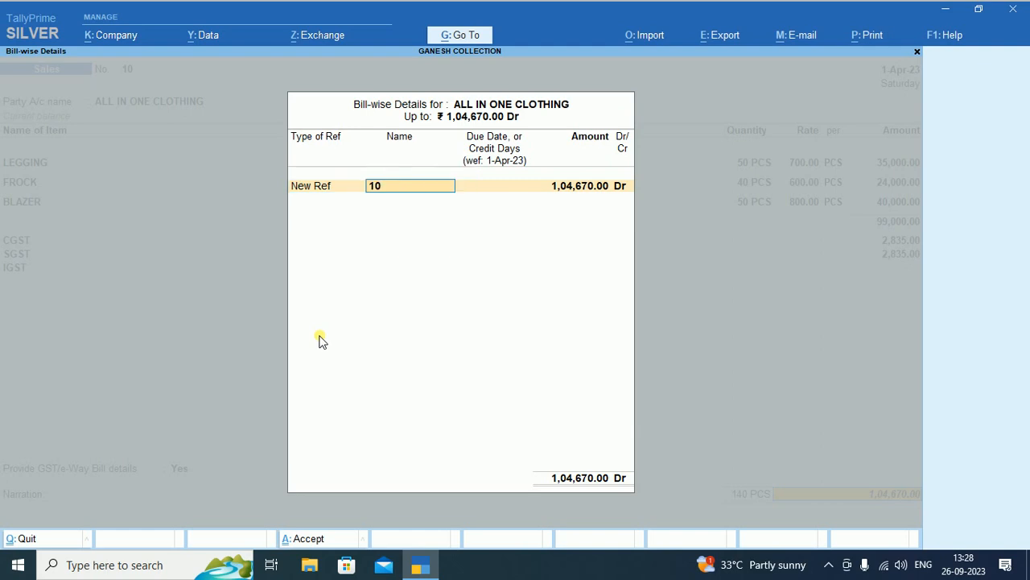
key("Return")
key("Return")
key("Return")
Leave the narration empty and save the sales voucher for ALL IN ONE CLOTHING.
key("Return")
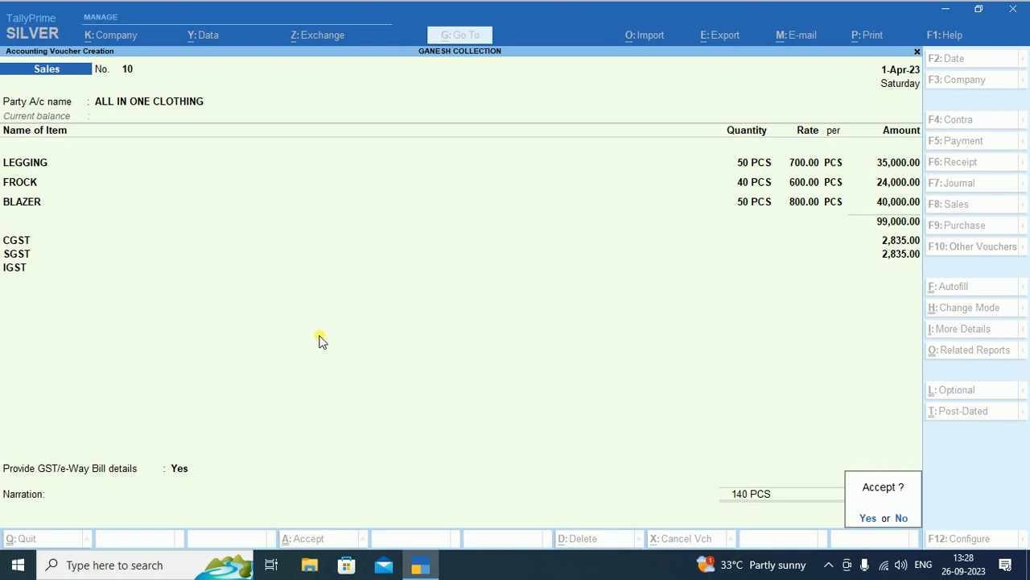
key("Return")
key("Return")
key("Return")
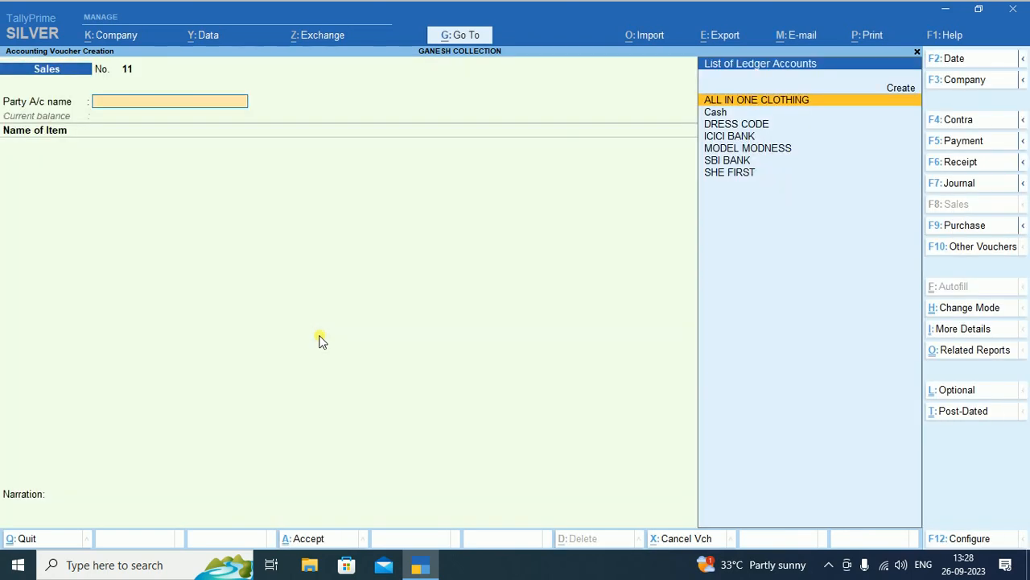
Start a receipt voucher crediting ALL IN ONE CLOTHING, adjusted as Agst Ref against pending bill 10 for its full 1,04,670.00.
key("ctrl")
key("F6")
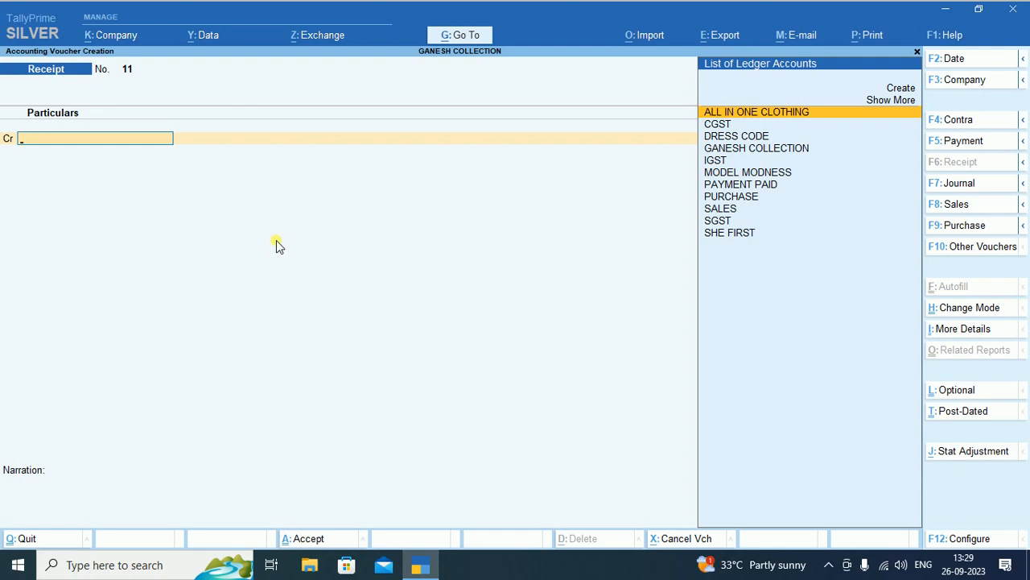
key("Return")
key("Return")
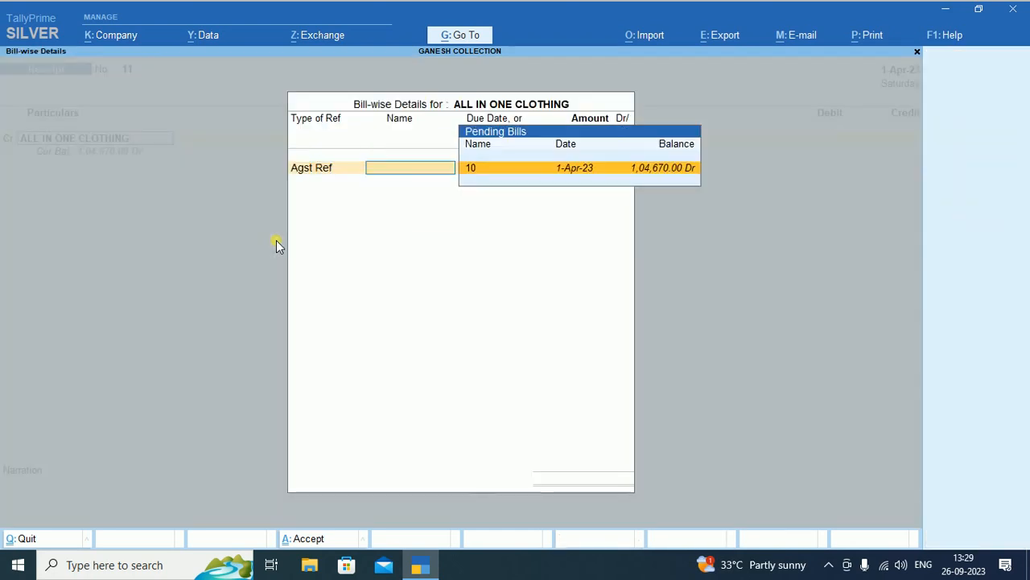
key("ctrl+a")
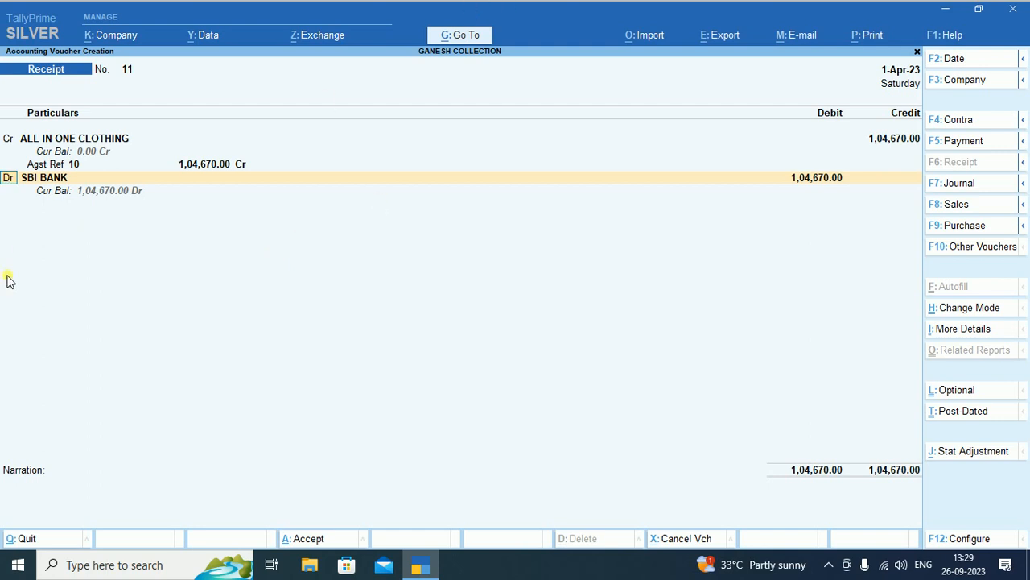
Debit SBI BANK with 1,04,670.00 in the receipt voucher, keeping its default party details.
key("Return")
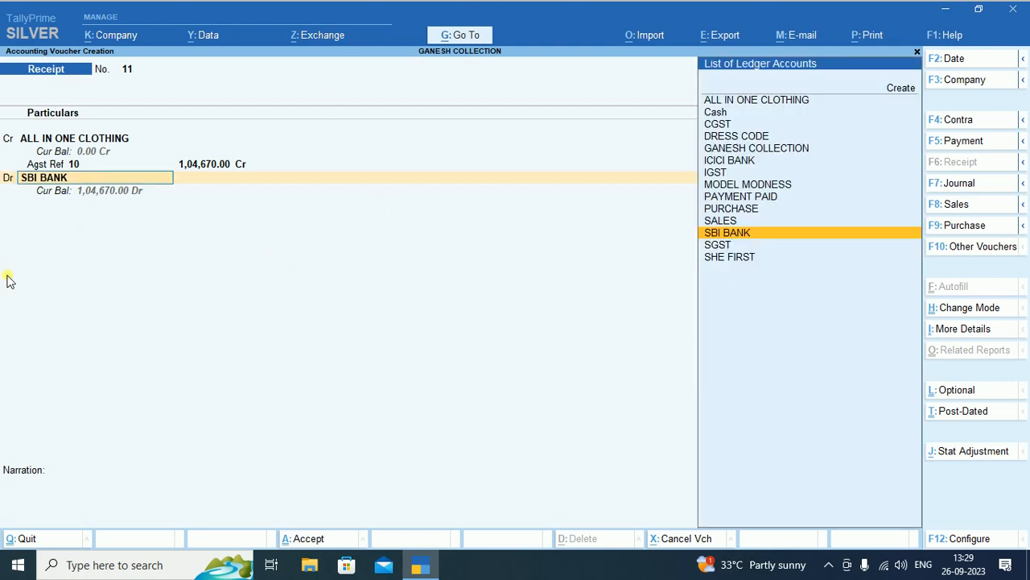
key("Return")
key("Return")
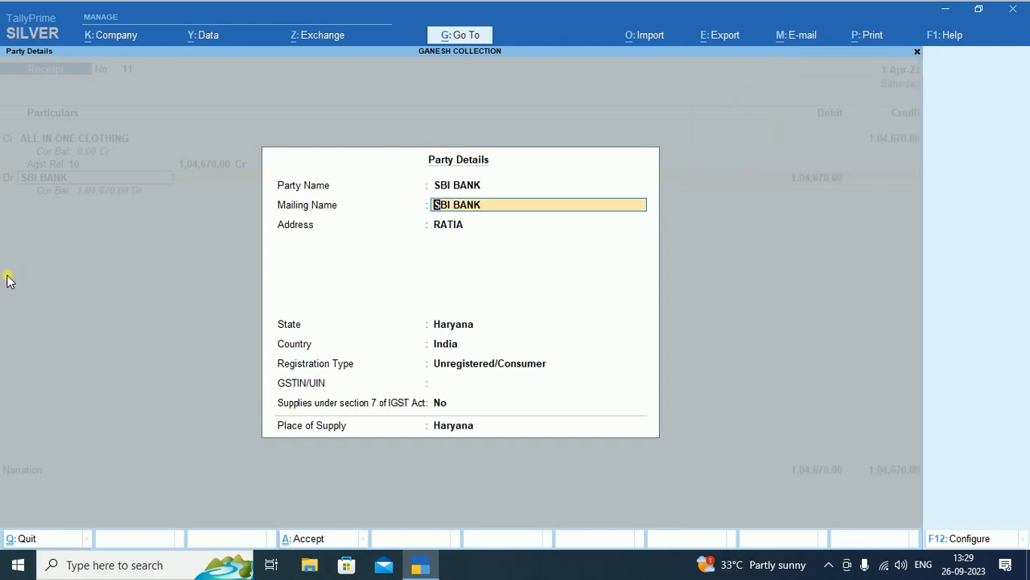
key("ctrl+a")
key("Return")
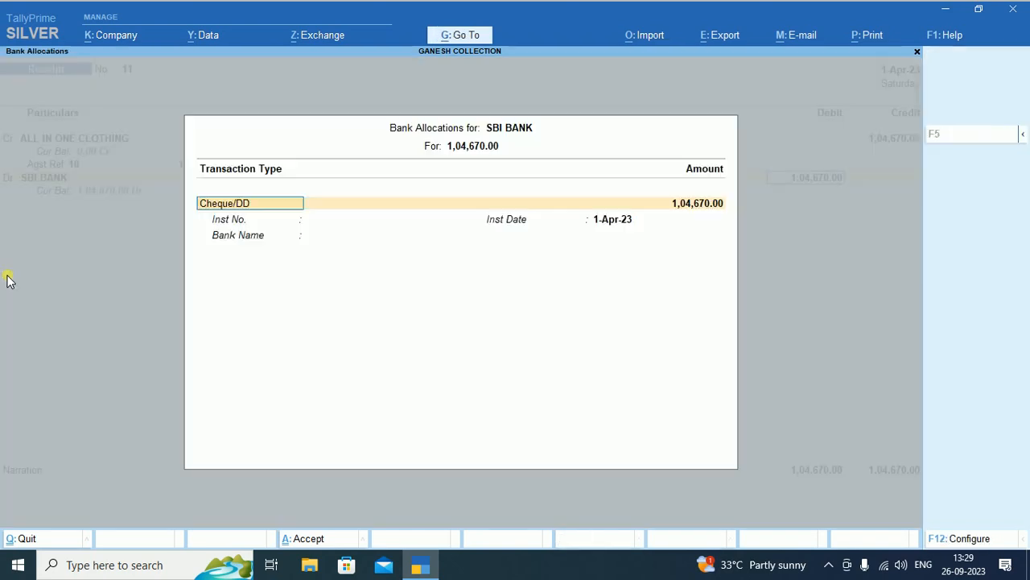
Accept the Cheque/DD allocation for SBI BANK with blank instrument number and bank name, and save the receipt without narration.
key("Return")
key("Return")
key("Return")
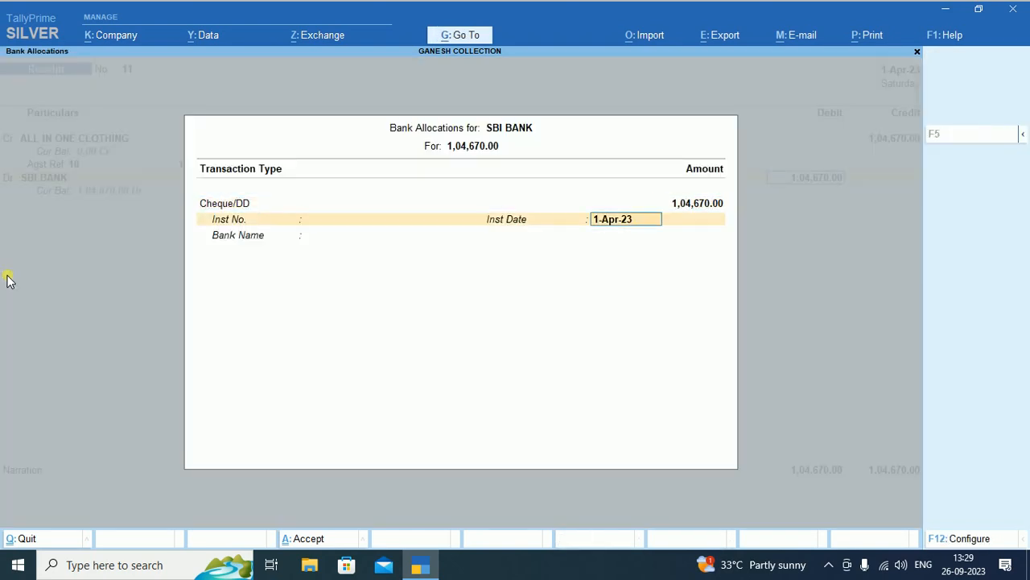
key("Return")
key("Return")
key("Return")
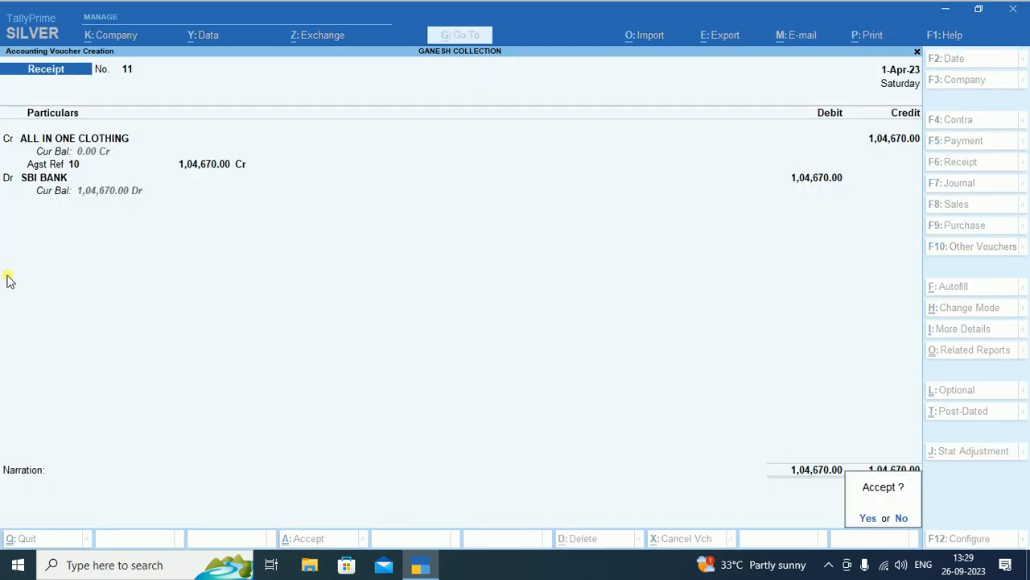
key("Return")
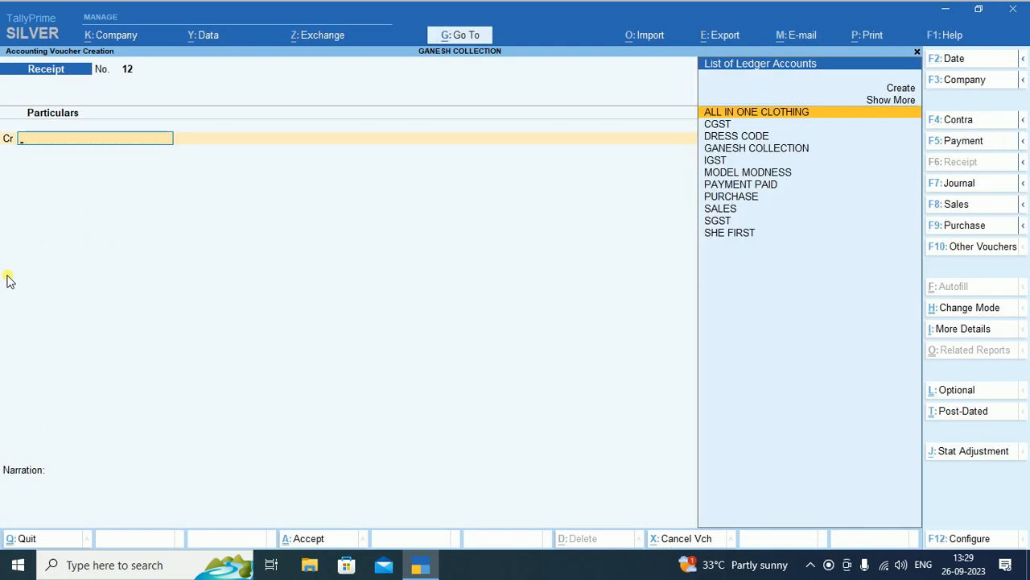
Start a payment voucher debiting DRESS CODE, adjusted as Agst Ref against pending bill 100 for its full 1,27,500.00.
key("F5")
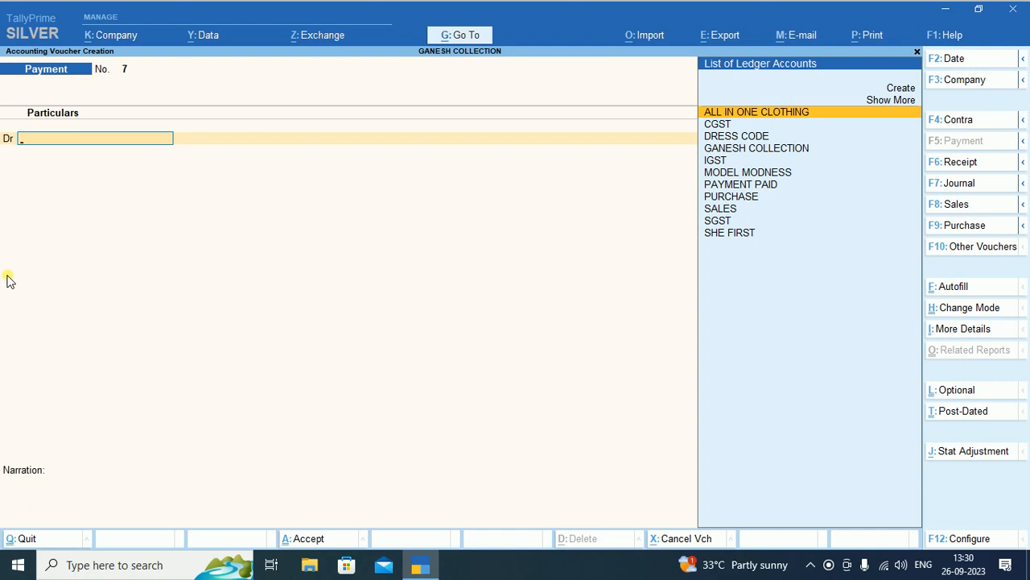
key("Down")
key("Down")
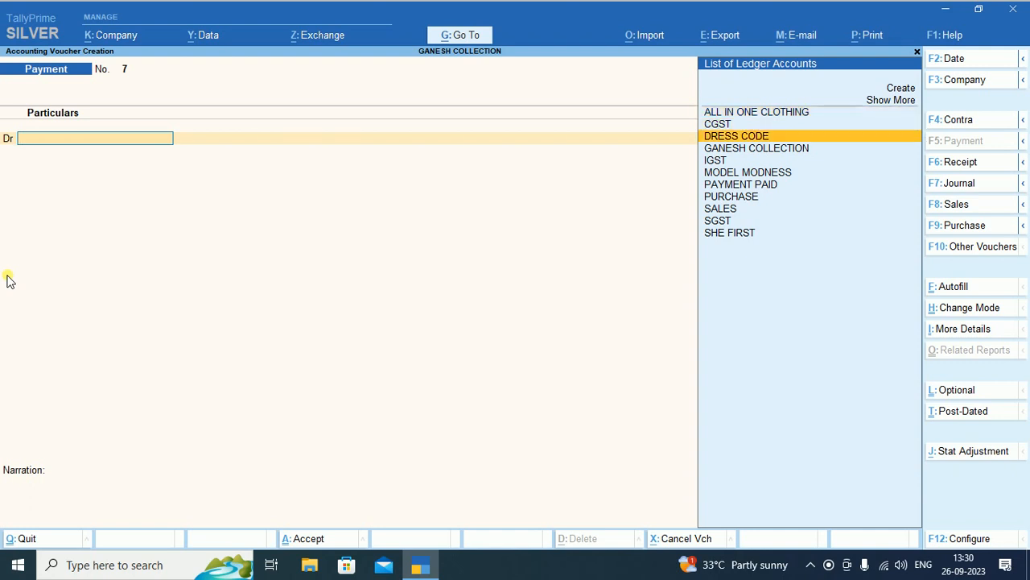
key("Return")
key("Return")
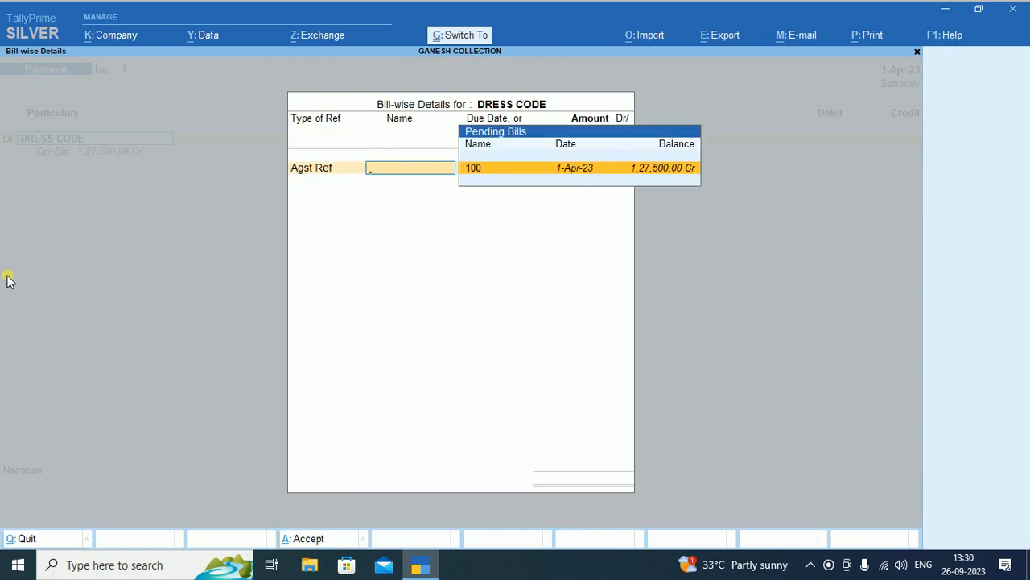
key("ctrl+a")
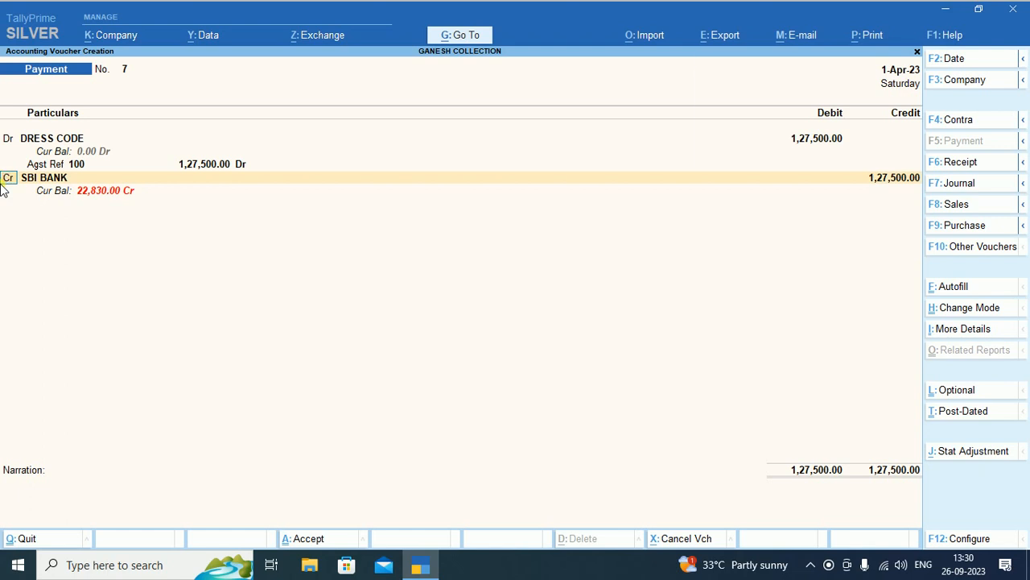
Credit Cash instead of SBI BANK with 1,27,500.00, keeping the default party details, and save the payment voucher without narration.
key("Return")
type("Cas")
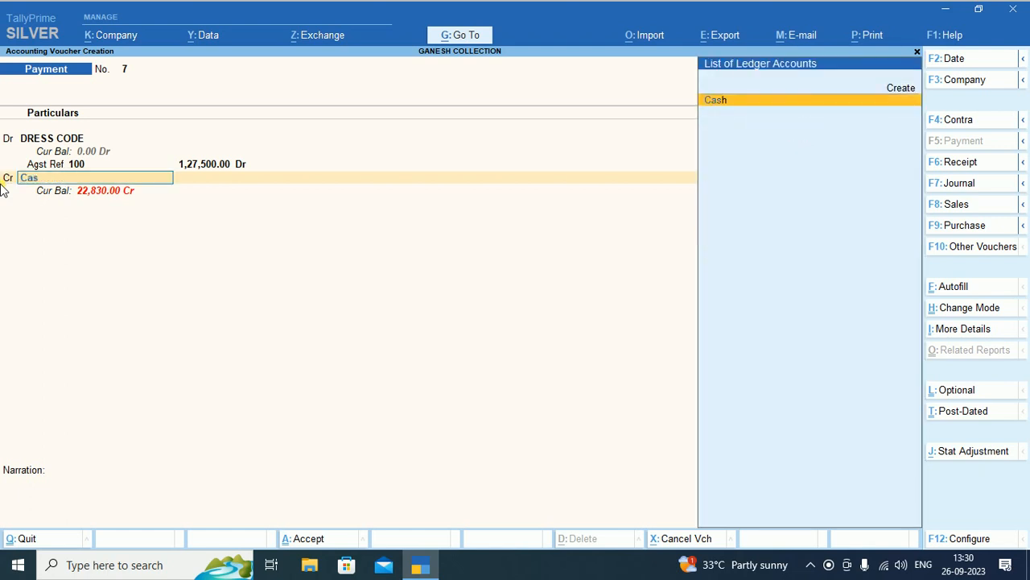
key("Return")
key("Return")
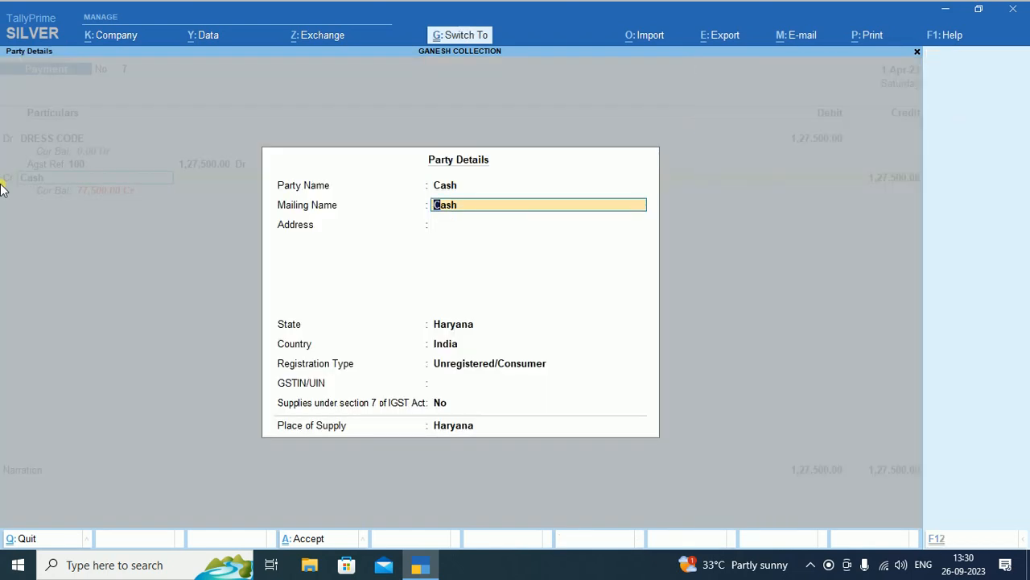
key("ctrl+a")
key("Return")
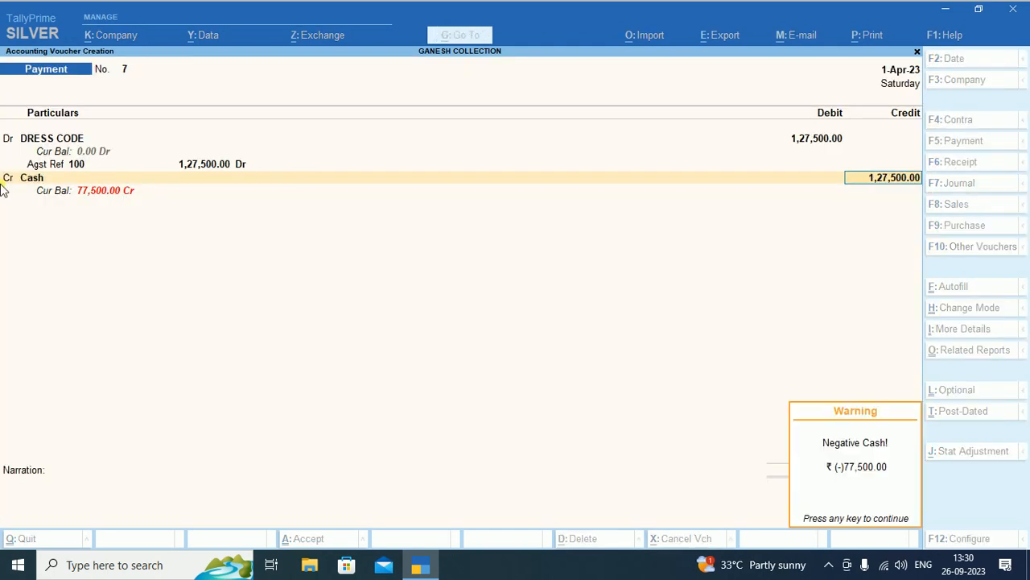
key("Return")
key("Return")
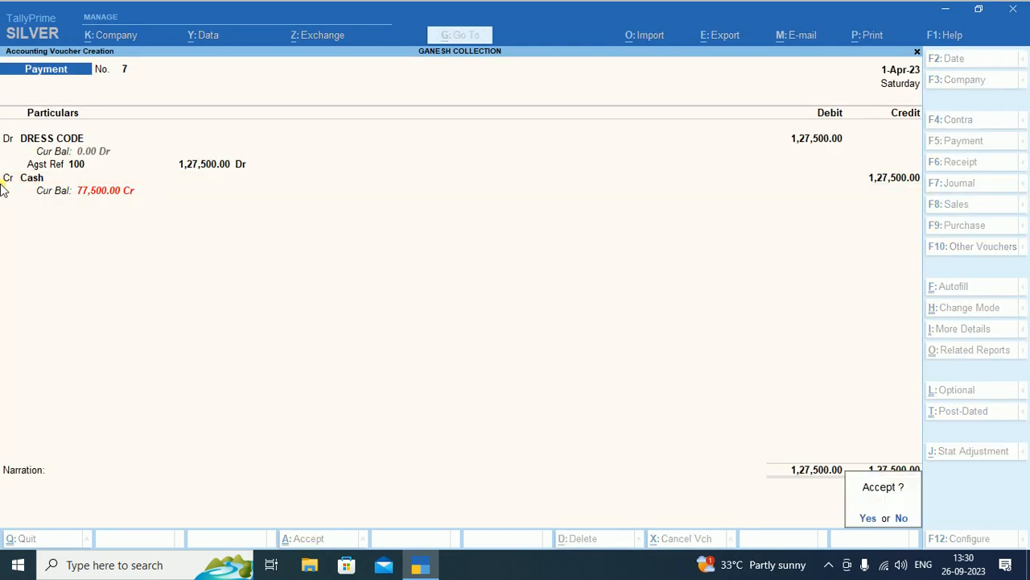
key("Return")
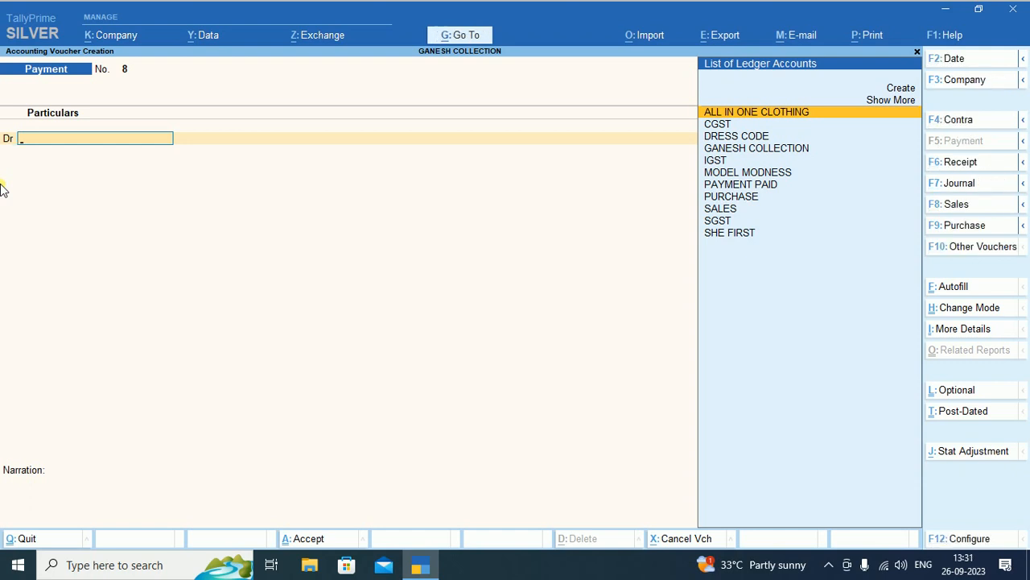
Start a contra voucher crediting SBI BANK with 10,000.
key("F4")
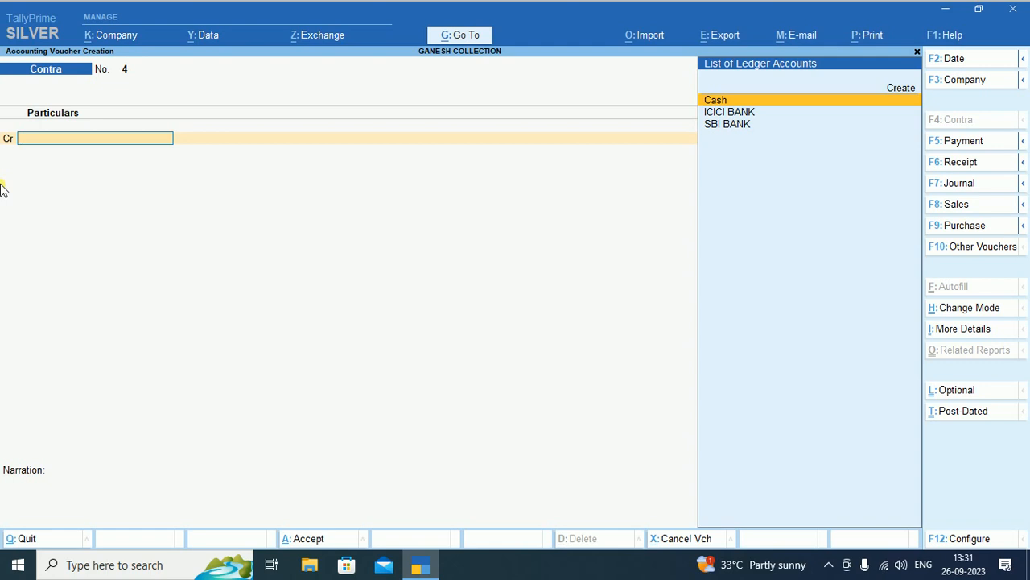
key("Down")
key("Down")
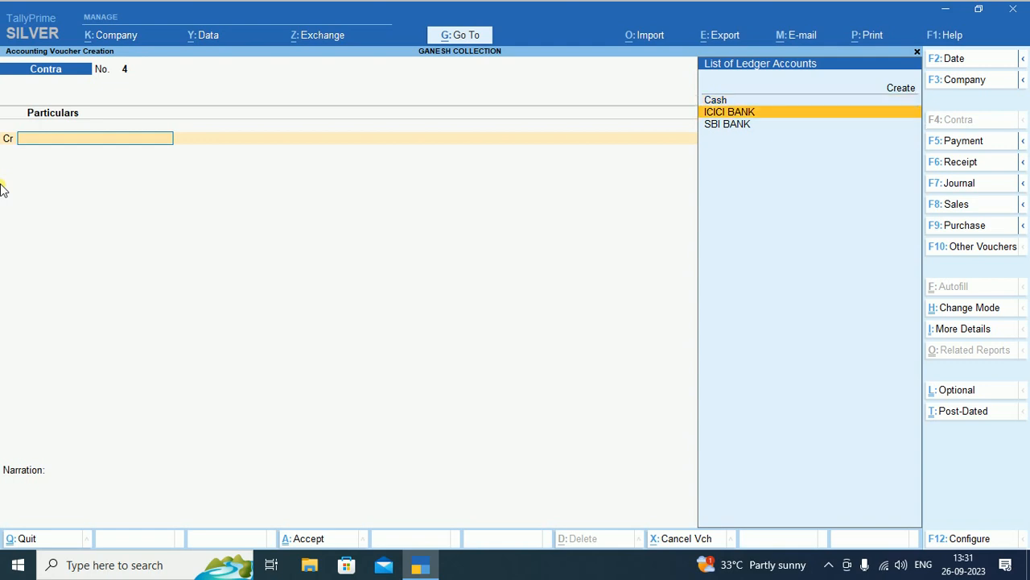
key("Return")
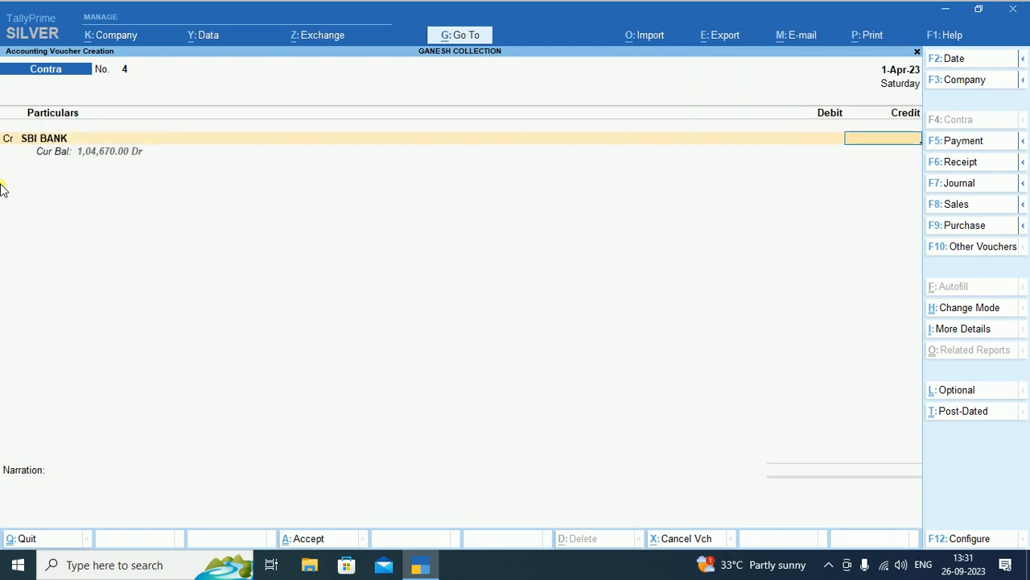
type("10,000")
key("Return")
Debit ICICI BANK with the same 10,000 in the contra voucher.
key("Return")
key("Return")
key("Return")
key("Return")
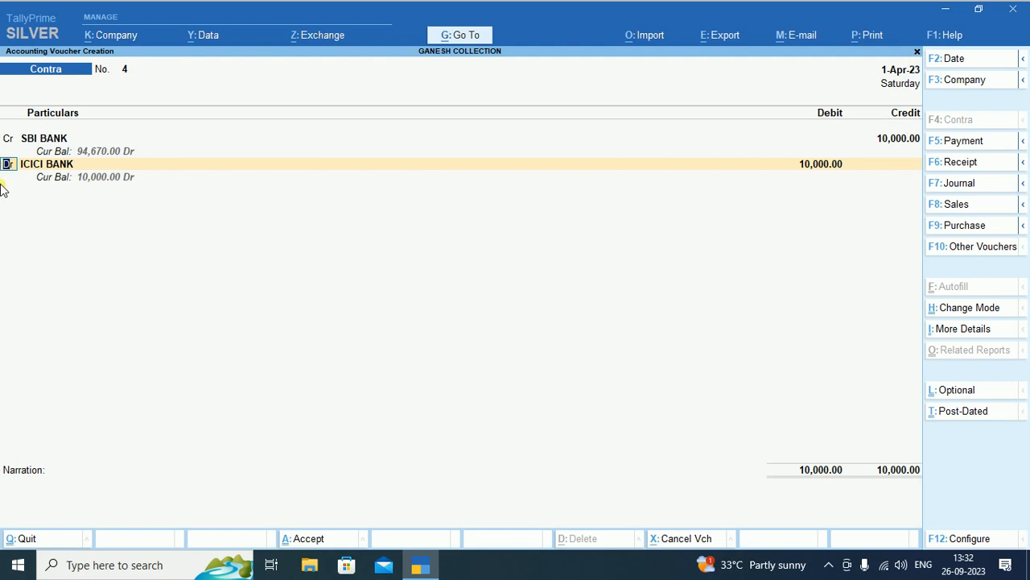
key("Return")
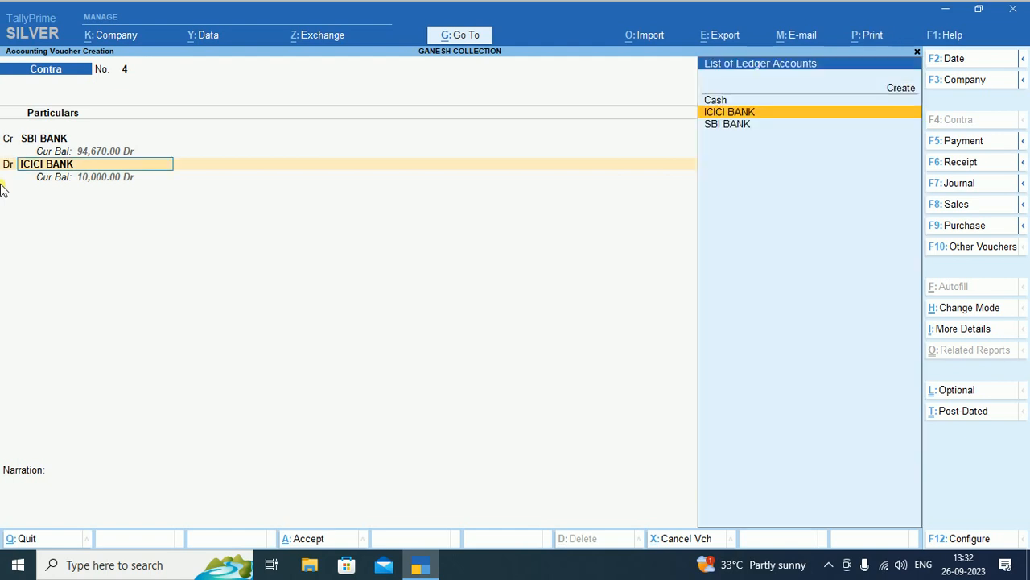
key("Return")
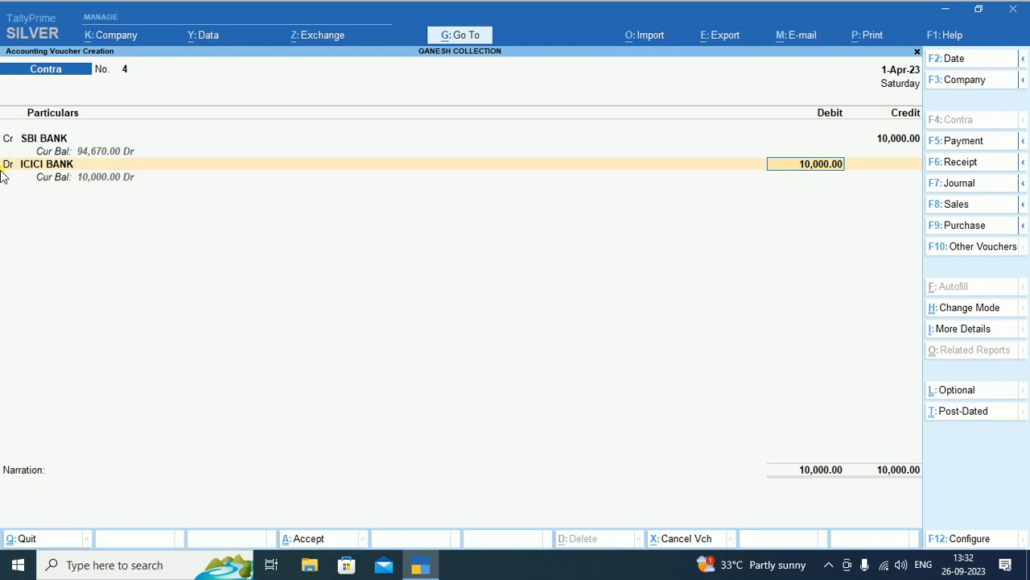
key("Return")
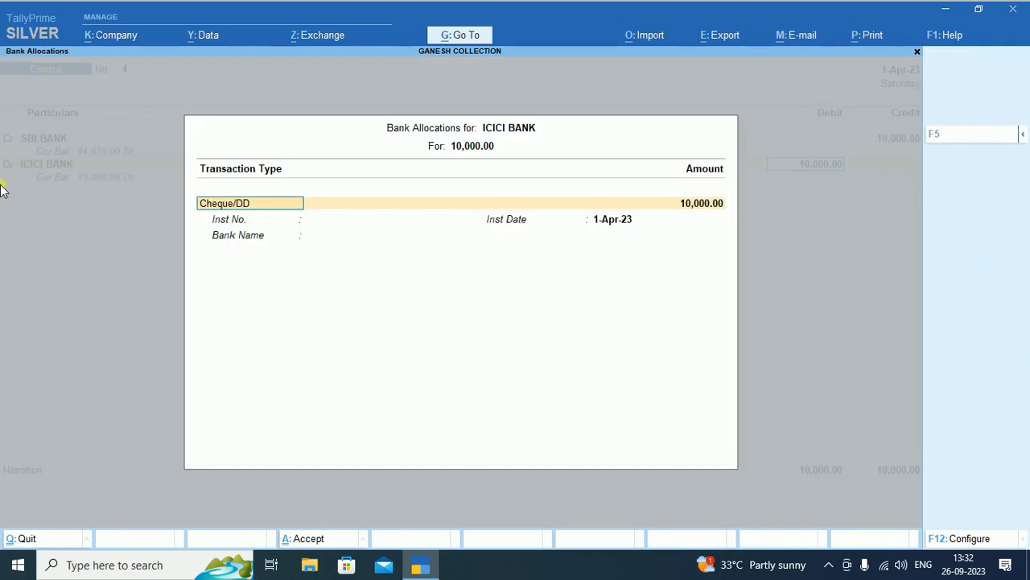
Accept the Cheque/DD allocation for ICICI BANK with blank instrument number and bank name, and save the contra voucher without narration.
key("Return")
key("Return")
key("Return")
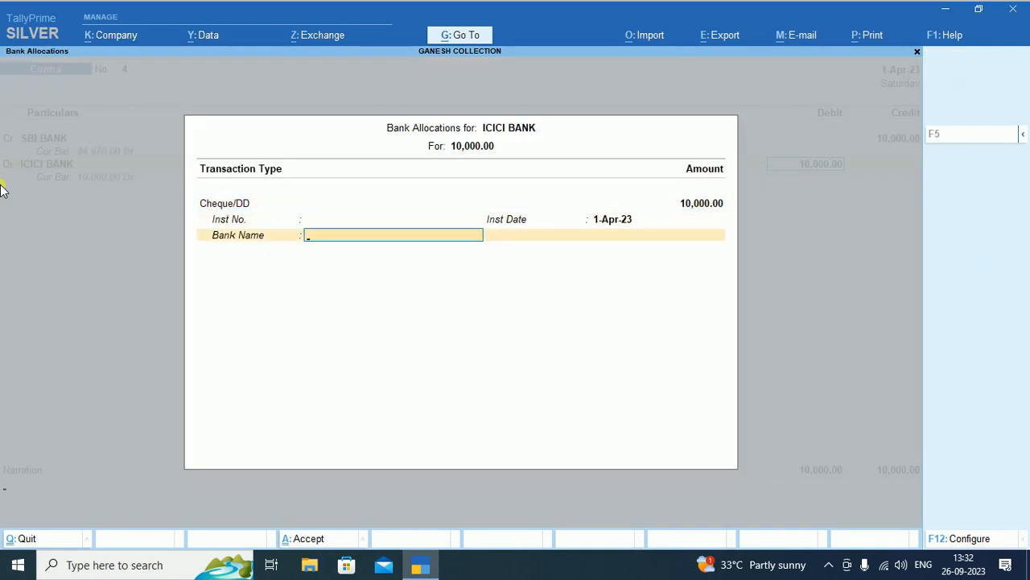
key("Return")
key("Return")
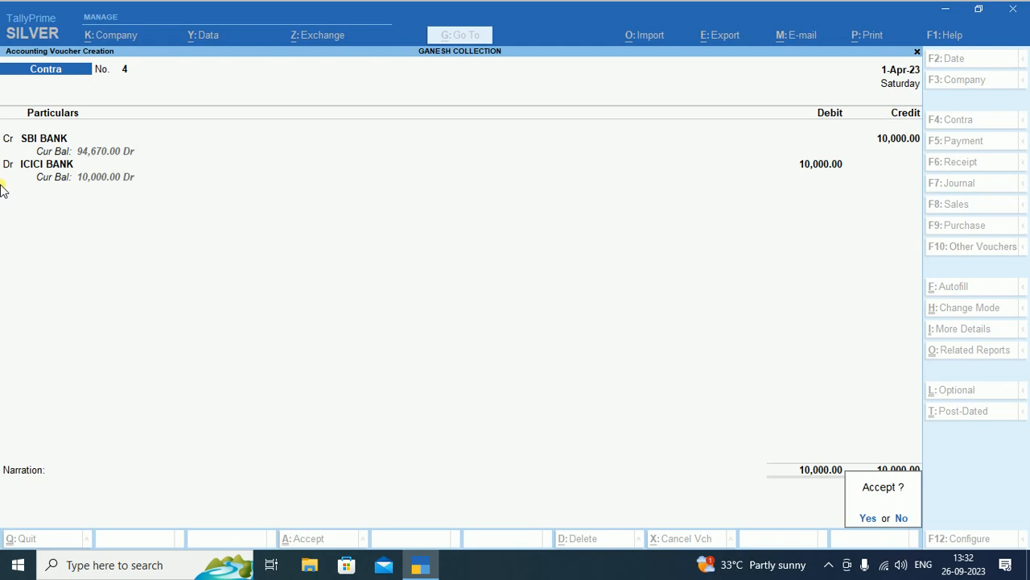
key("Return")
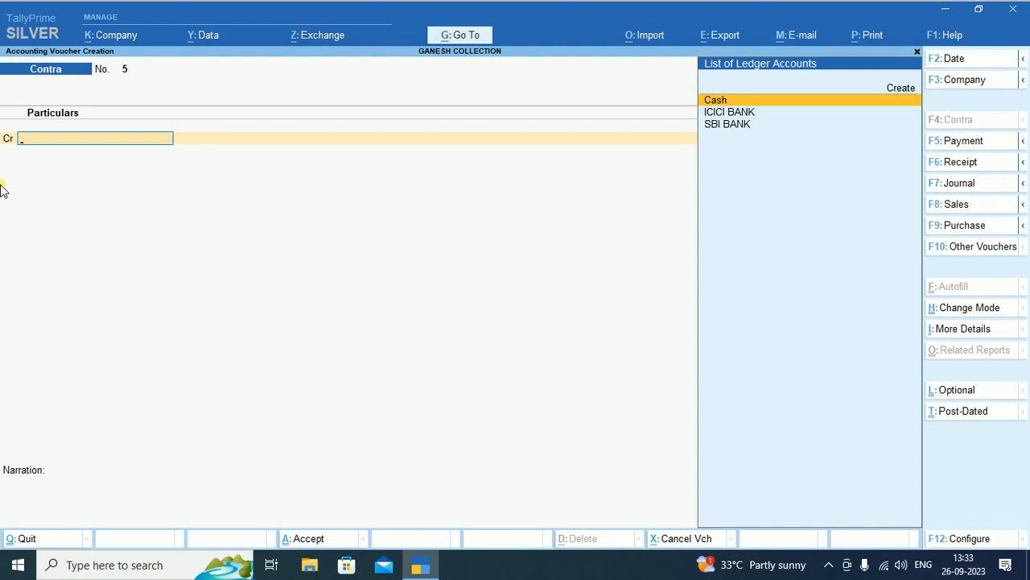
Start a journal voucher with MODEL MODNESS as the debited ledger.
key("F7")
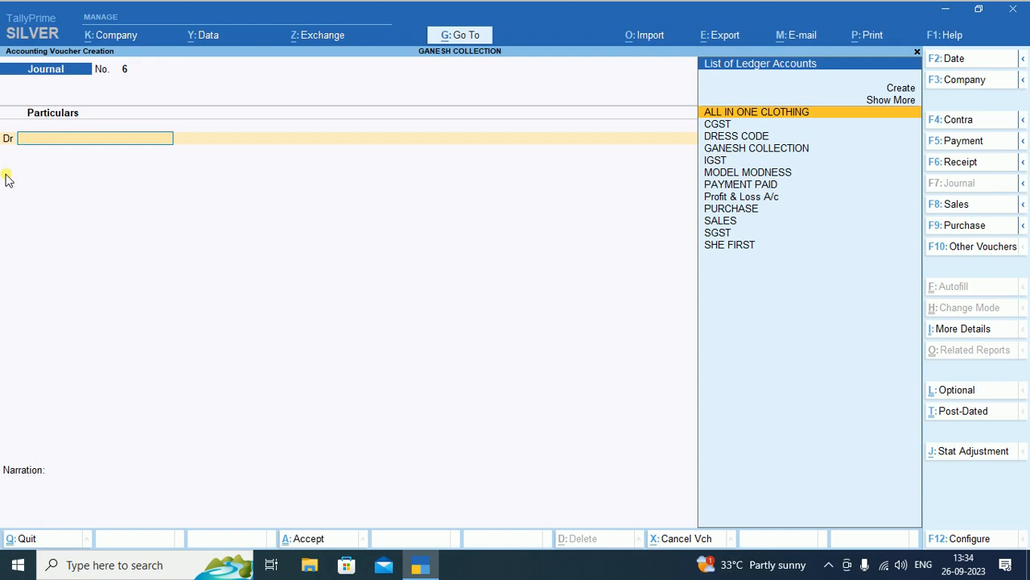
key("Down")
key("Down")
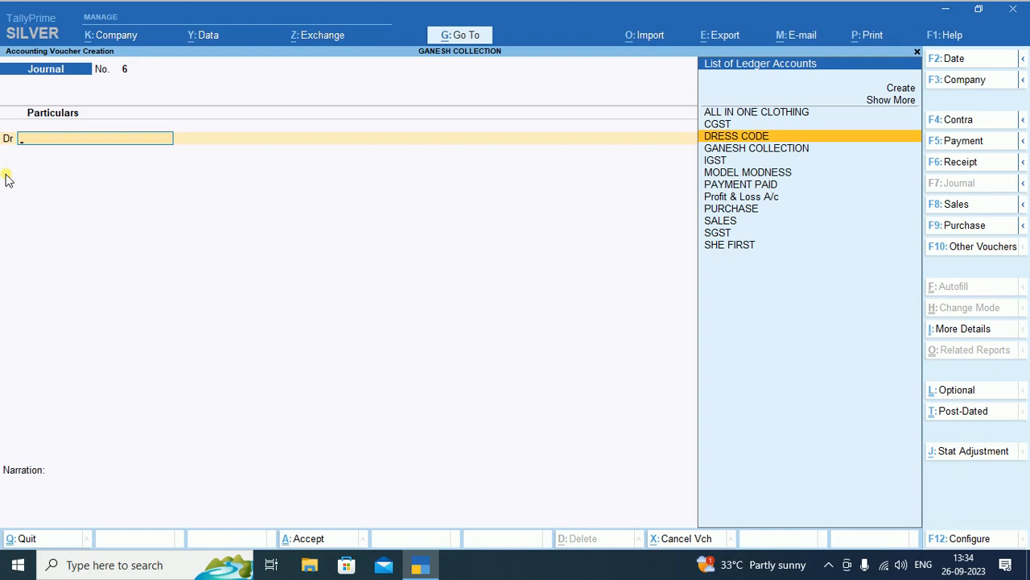
key("Down")
key("Down")
key("Down")
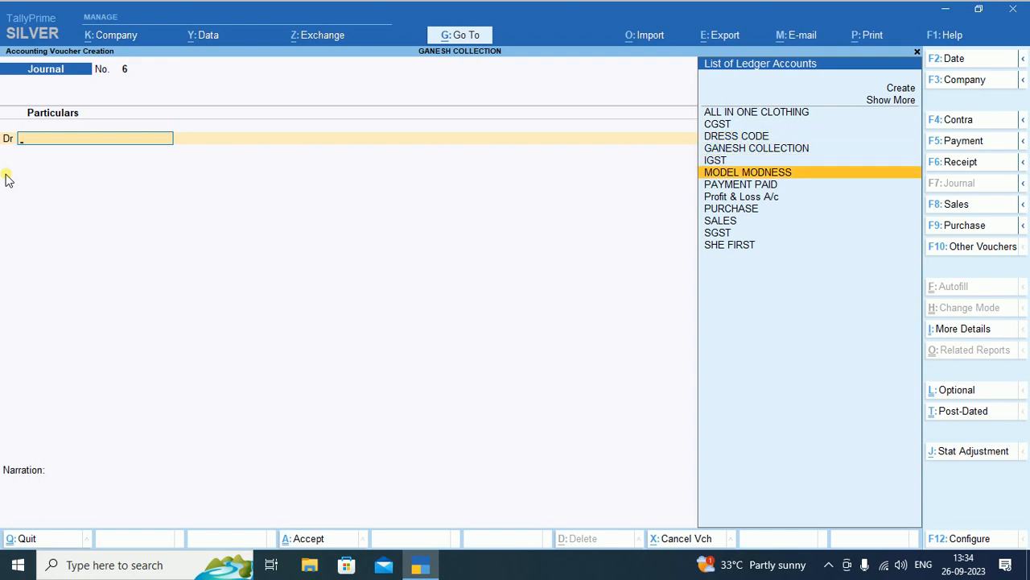
key("Return")
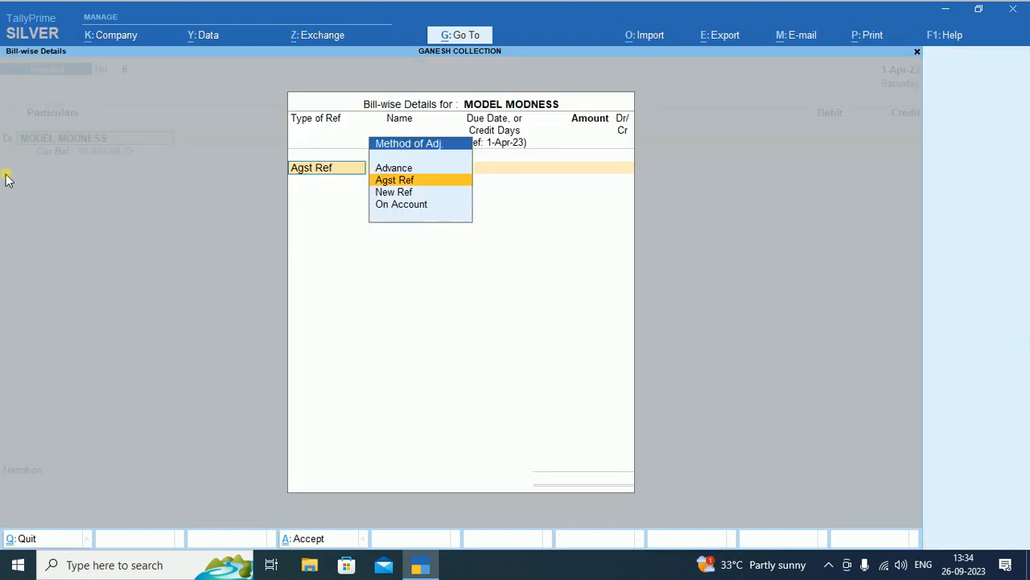
Adjust MODEL MODNESS as Agst Ref against pending bill 15 for its full 16,970.00 and end the bill list.
key("Return")
key("Return")
key("Return")
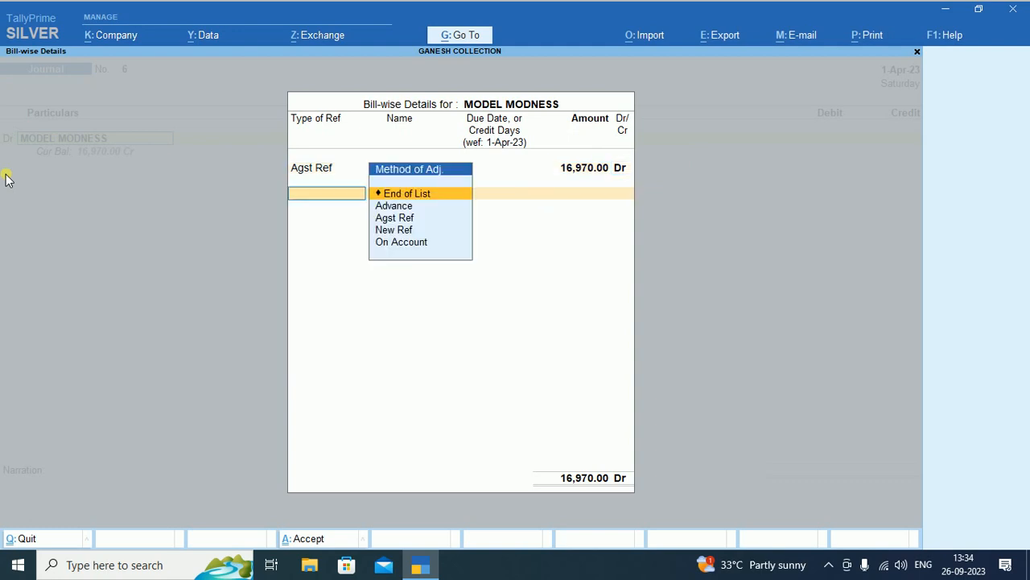
key("Return")
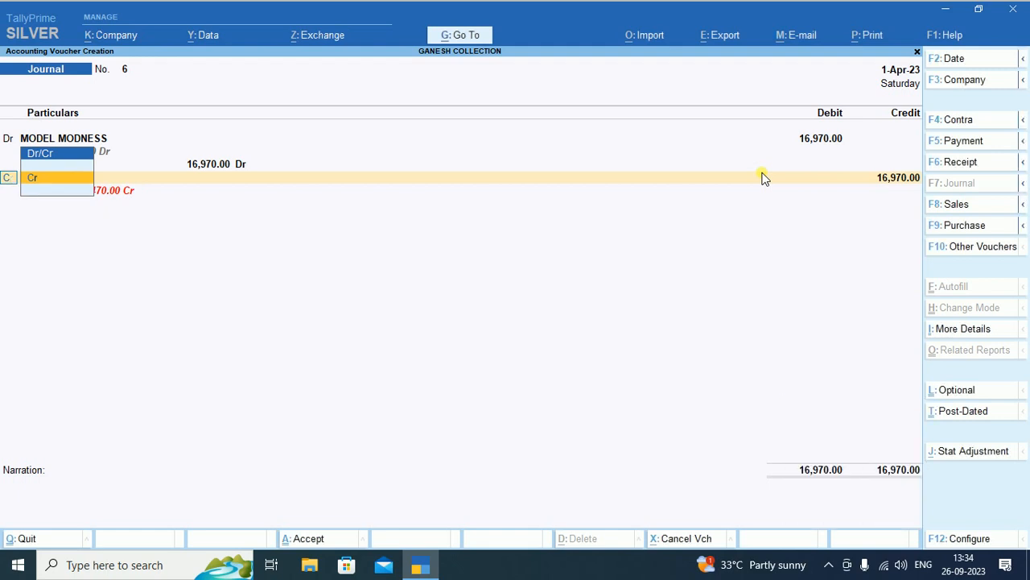
Credit Cash with 16,970.00 and save the journal voucher without narration.
key("Return")
key("Return")
key("Return")
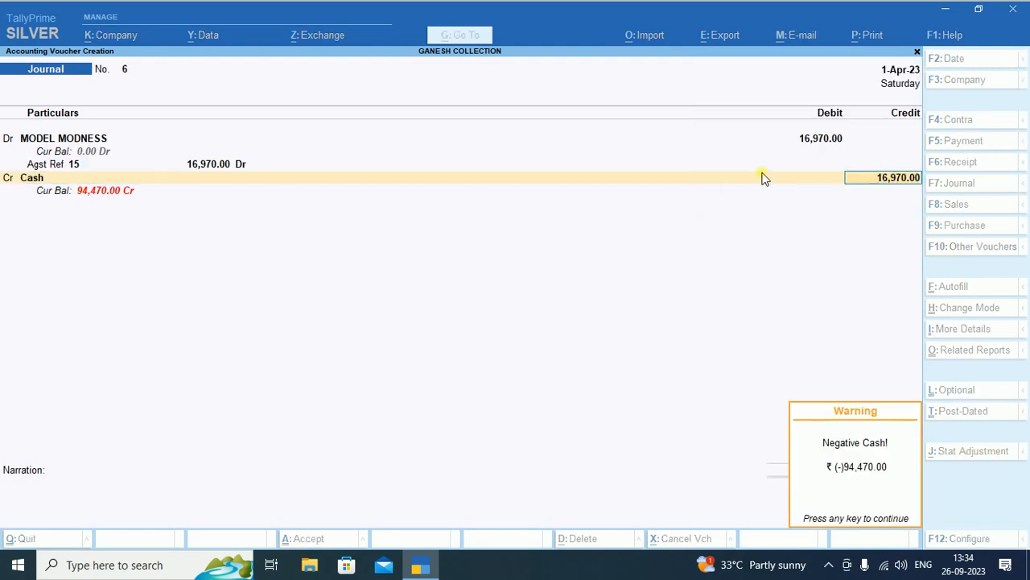
key("Return")
key("Return")
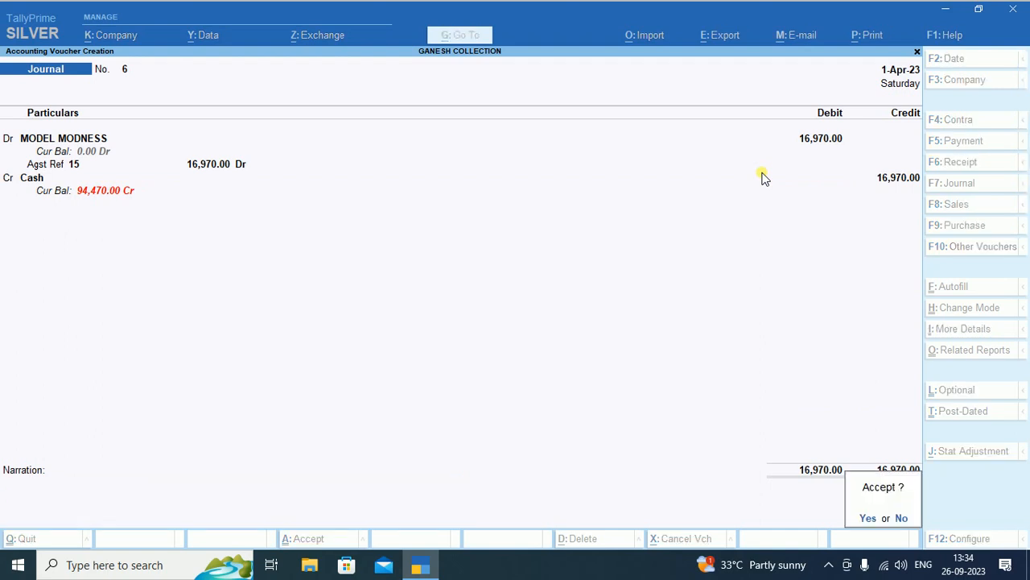
key("Return")
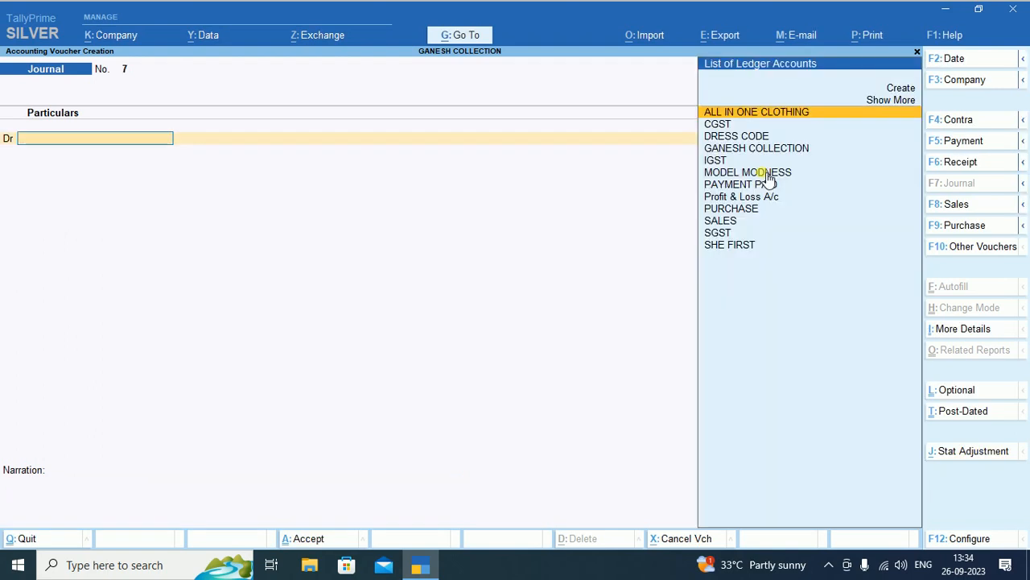